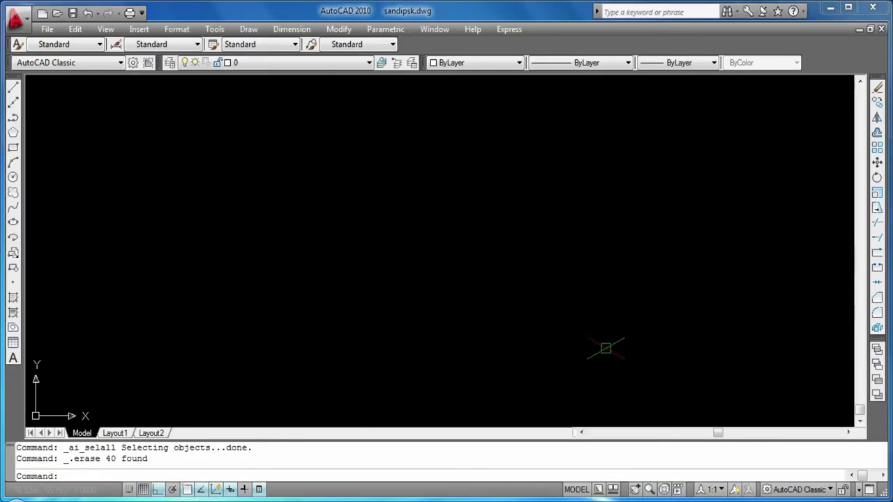
Step: Draw the first 55-unit isometric base edge from the front corner at 330°
click(282, 233)
key(Escape)
key(Escape)
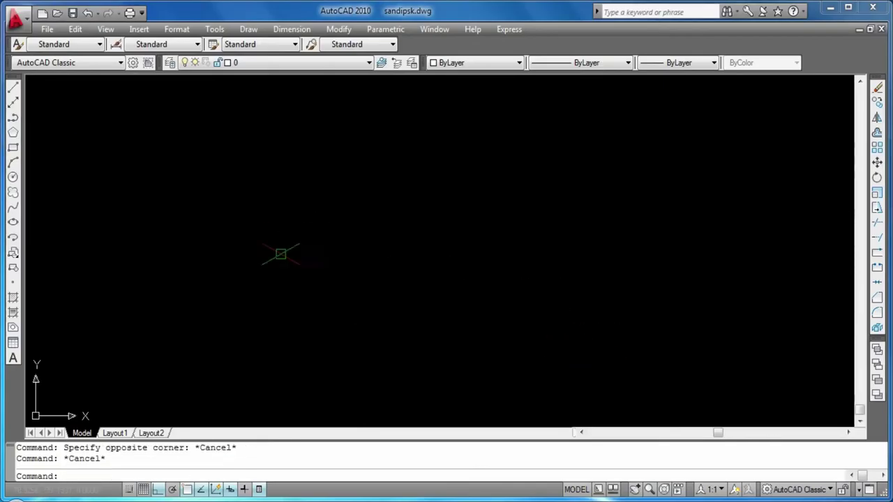
click(13, 88)
click(268, 235)
text(55)
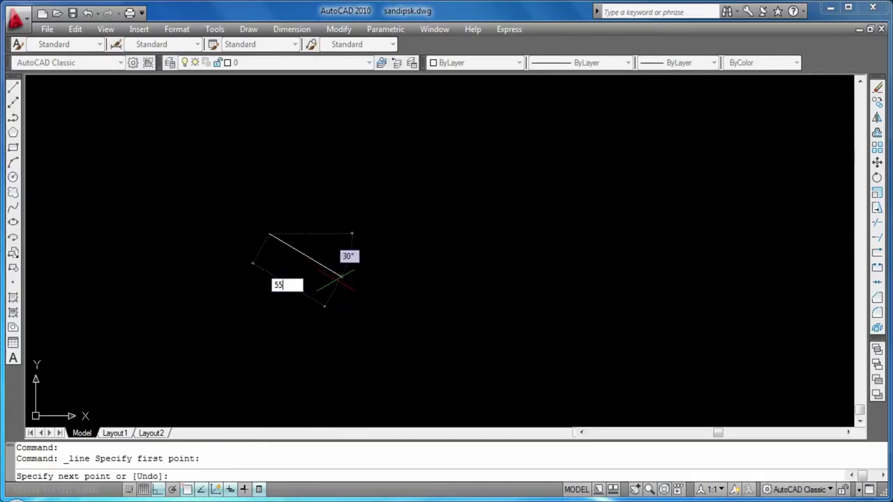
key(Return)
key(Return)
scroll(397, 209, up, 1)
middle_drag(389, 253, 412, 200)
scroll(408, 155, down, 2)
mouse_move(408, 155)
middle_down()
mouse_move(373, 192)
mouse_move(375, 234)
middle_up()
scroll(375, 234, up, 2)
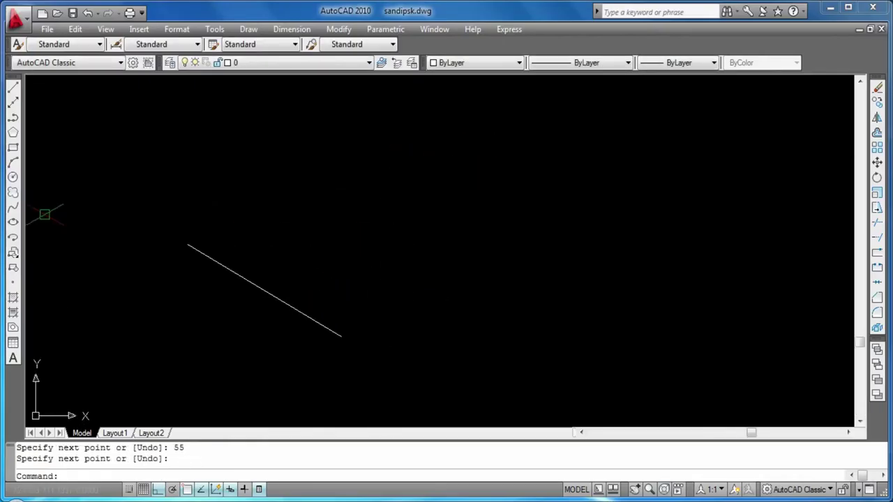
Step: Draw a 50-unit edge at 30° from the first edge's lower end
click(12, 87)
click(341, 336)
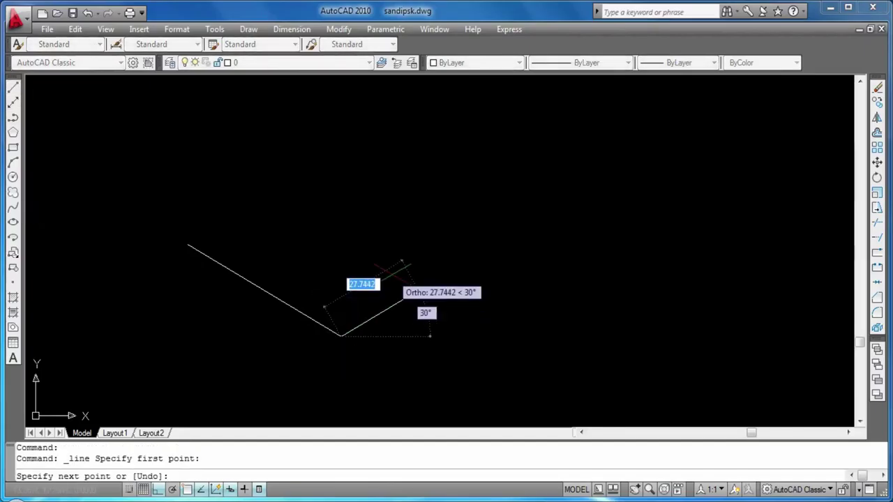
key(F5)
key(F5)
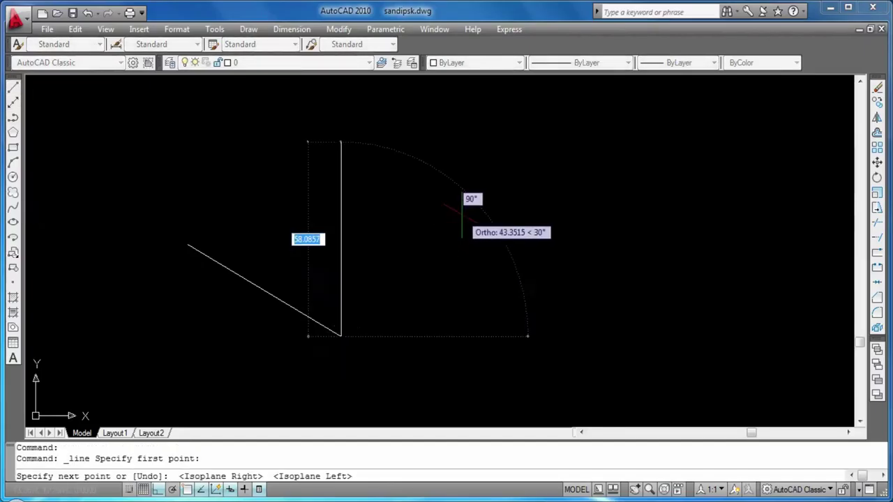
key(F5)
text(50)
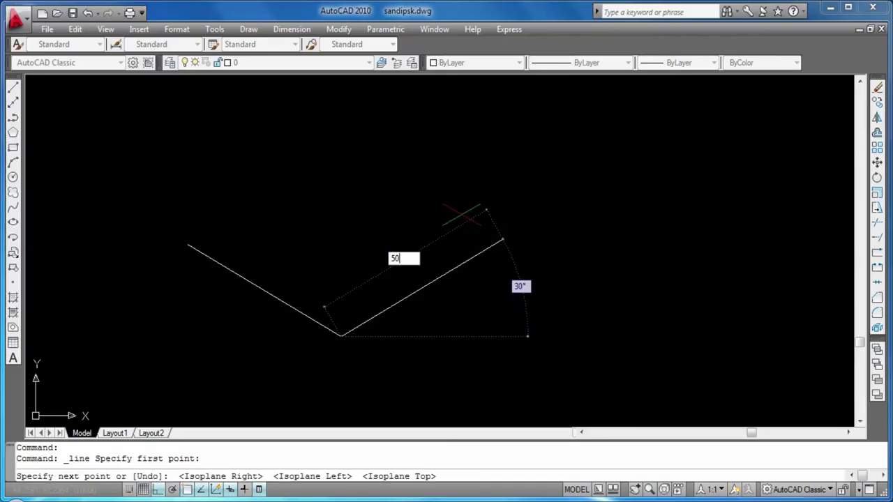
key(Return)
key(Return)
Step: Dismiss the accidental Block Definition and draw a 55-unit edge at 150°
text(B)
key(Return)
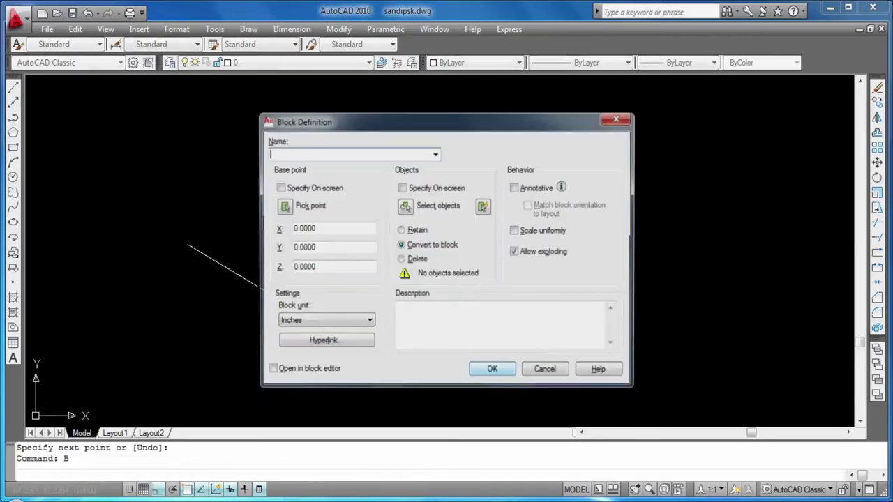
key(Escape)
text(L)
key(Return)
click(488, 256)
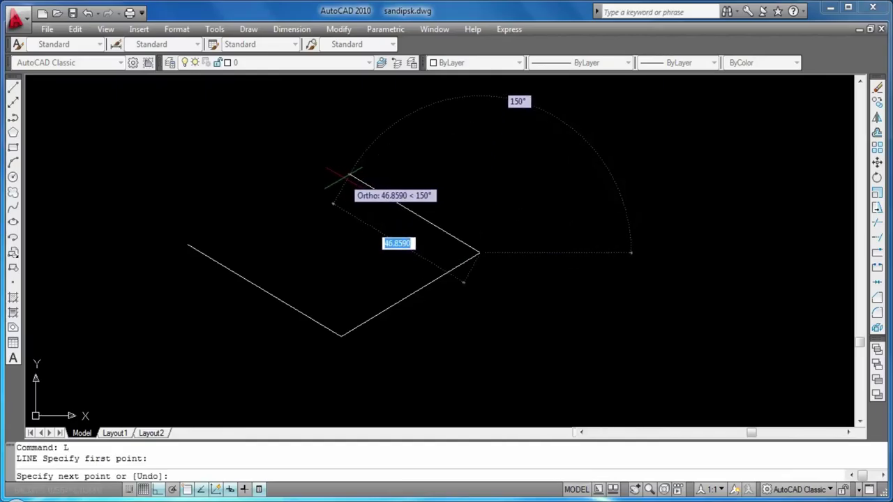
text(55)
key(Return)
key(Return)
Step: Draw the closing 50-unit edge from the rhombus top corner back to the start
key(Return)
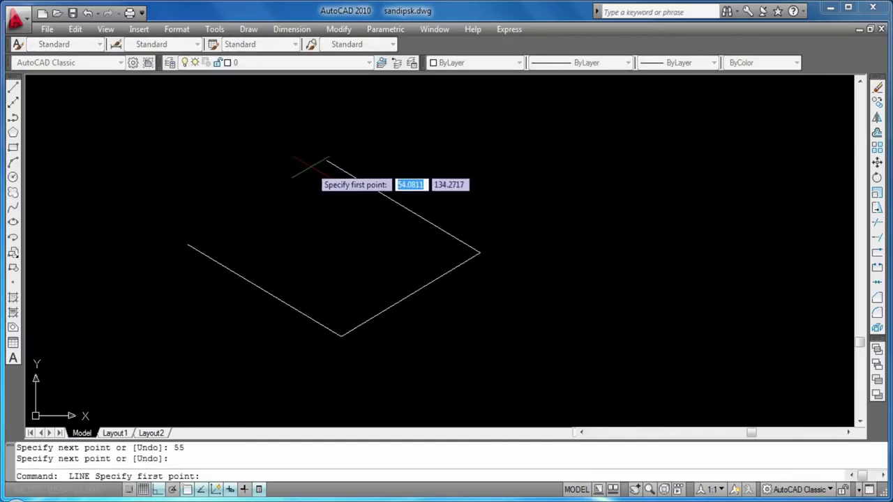
click(325, 162)
text(50)
key(Return)
key(Return)
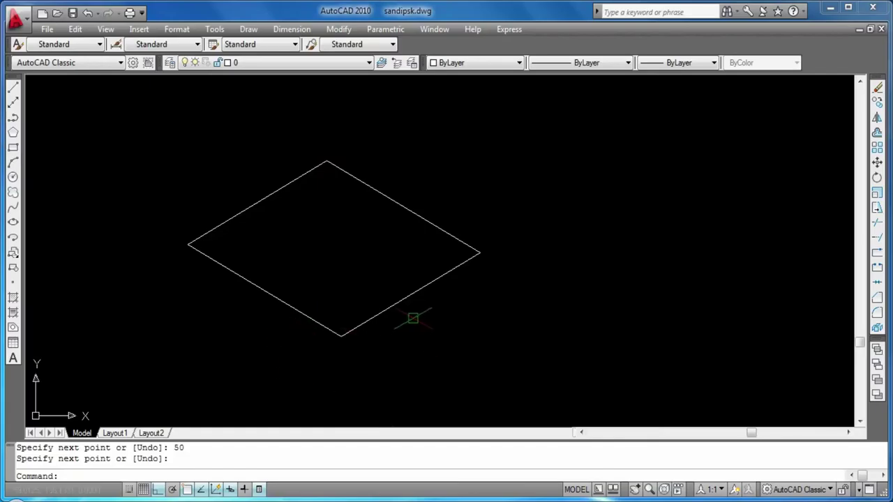
Step: Draw the 15-unit front vertical edge and the 50-unit front top edge
key(Return)
click(340, 336)
key(F5)
text(1)
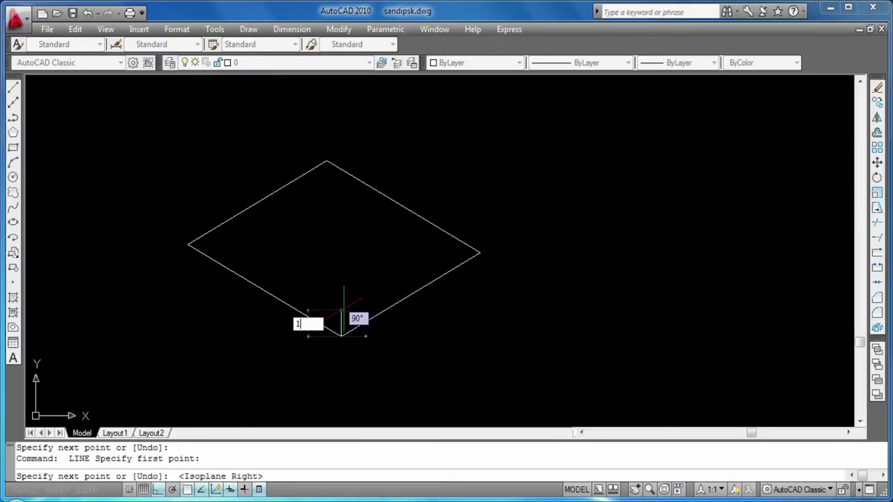
text(5)
key(Return)
key(Return)
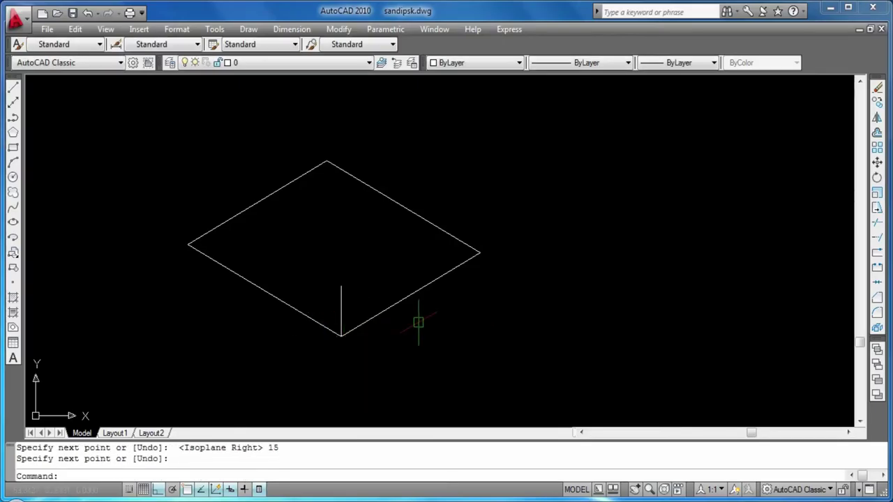
key(Return)
click(340, 286)
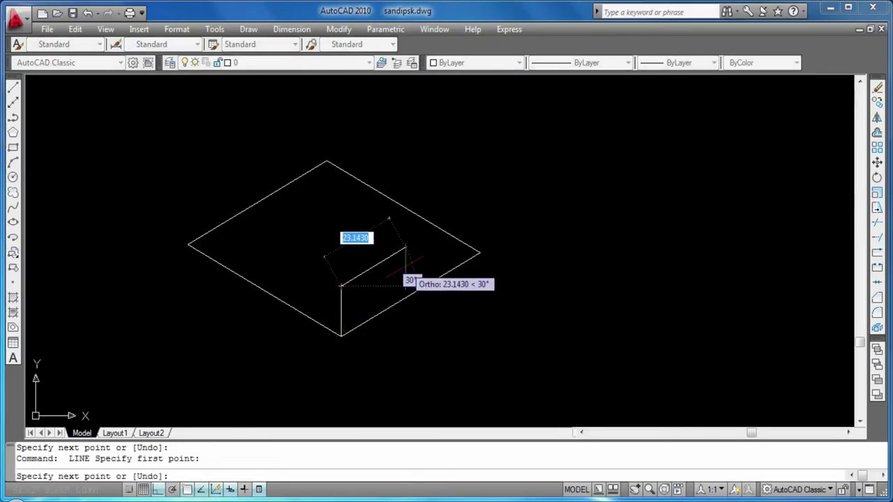
text(50)
key(Return)
key(Return)
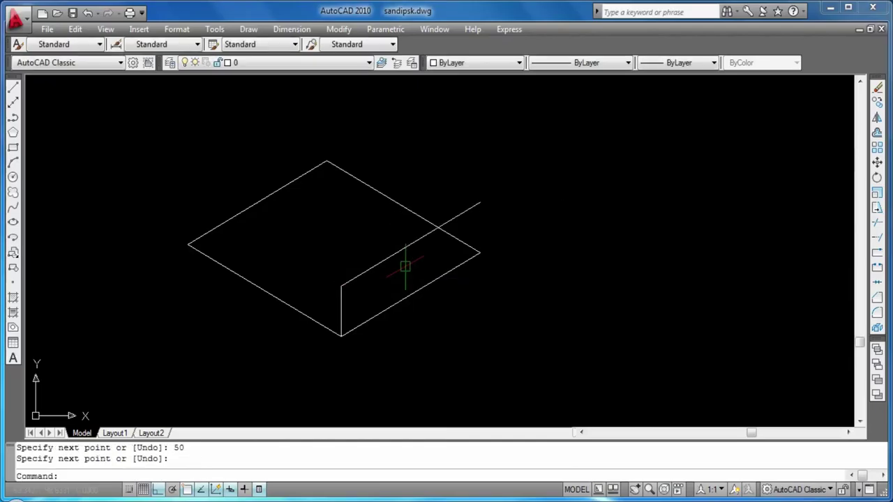
Step: Draw the 15-unit vertical edge at the box's right corner
key(Return)
click(480, 253)
text(15)
key(Return)
key(Return)
key(Return)
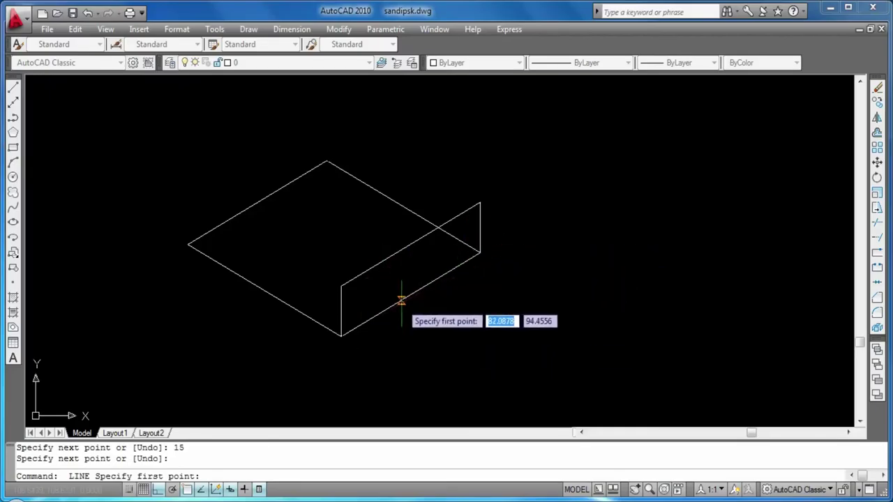
click(480, 202)
key(Escape)
Step: Add the 55-unit left top edge and the 15-unit left vertical edge
key(Return)
click(341, 286)
key(F5)
text(55)
key(Return)
key(Return)
key(Return)
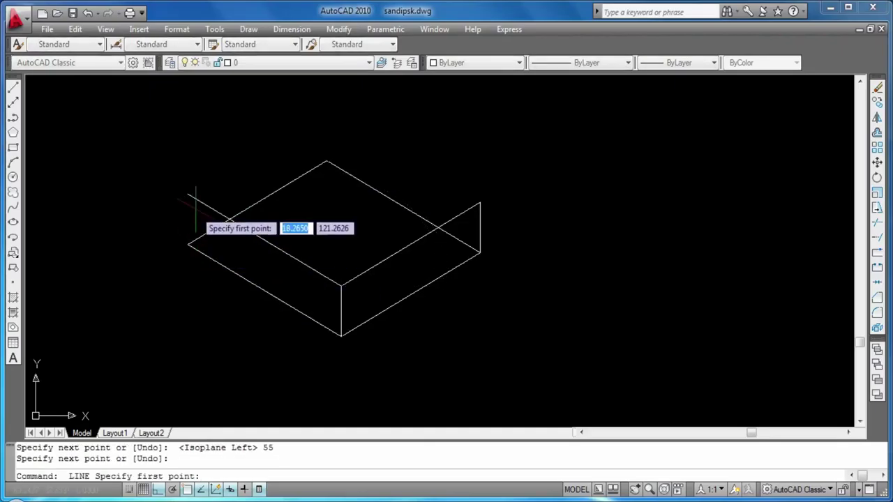
click(187, 245)
text(15)
key(Return)
key(Return)
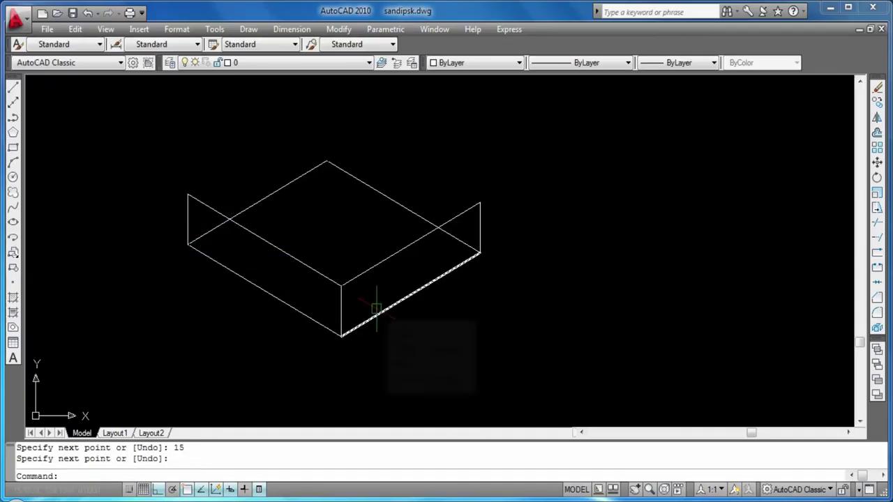
Step: Close the top face with a 50-unit rear top edge and a 55-unit edge
key(Return)
click(187, 194)
key(F5)
text(50)
key(Return)
key(Return)
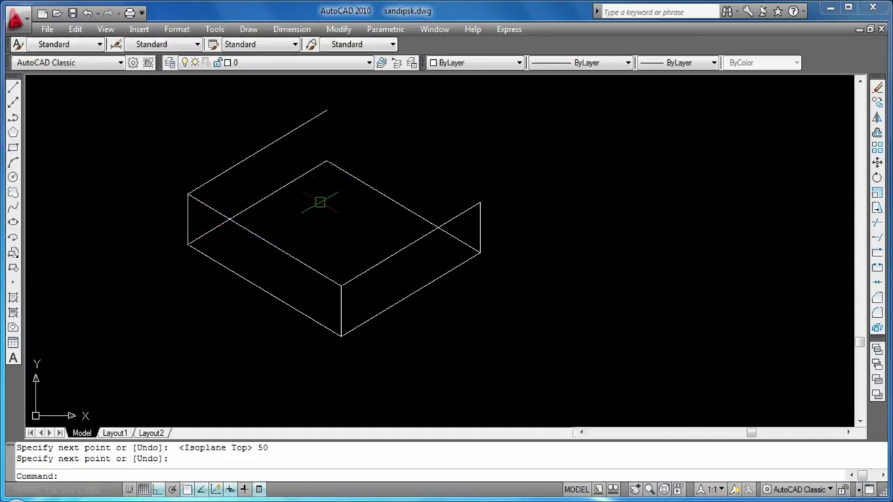
key(Return)
click(326, 110)
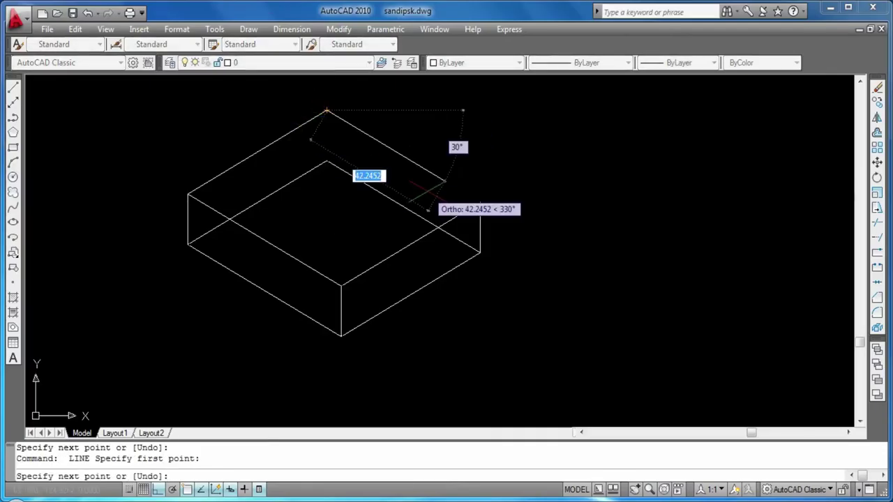
text(55)
key(Return)
key(Return)
Step: Start a 15-unit edge from the rear top corner, then cancel it
key(Return)
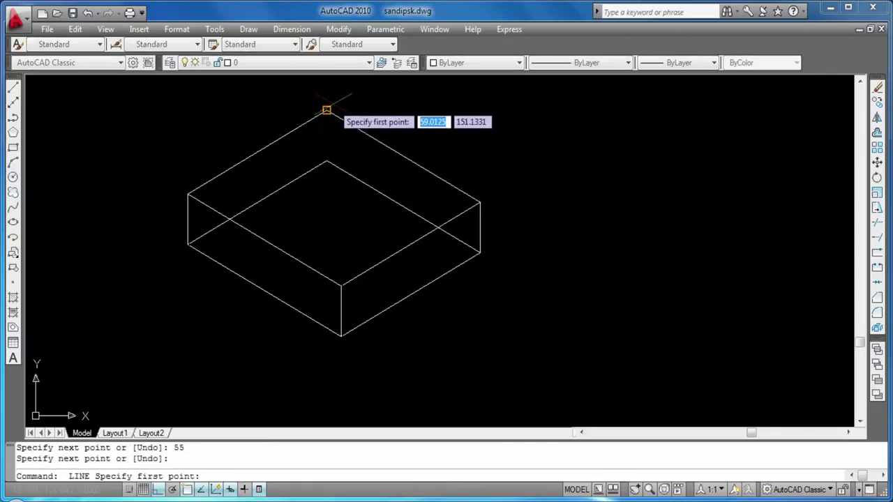
click(326, 110)
text(15)
key(Return)
key(Return)
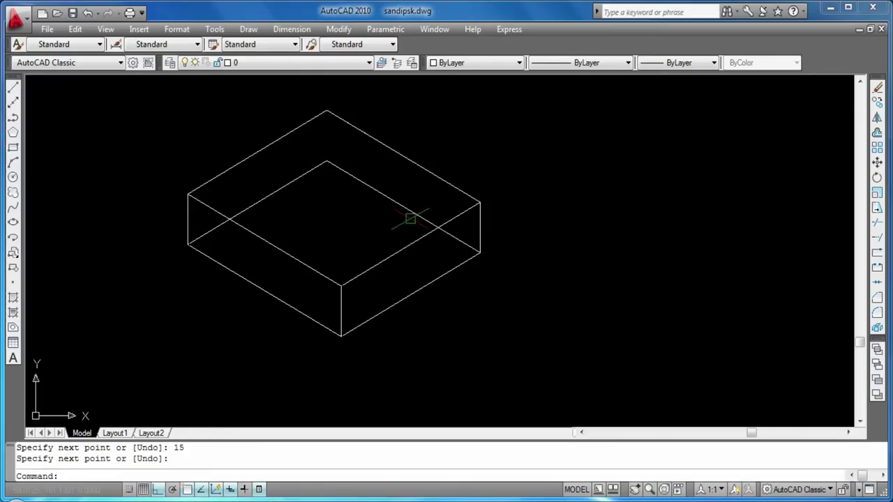
key(Escape)
key(Escape)
Step: Draw the 15-unit rear vertical edge from the rear top corner on the right isoplane
text(ll)
key(Return)
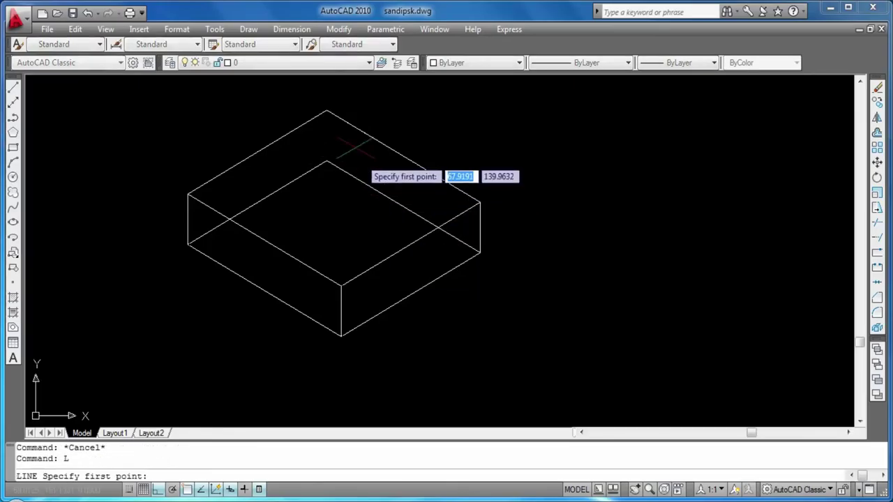
click(326, 110)
text(15)
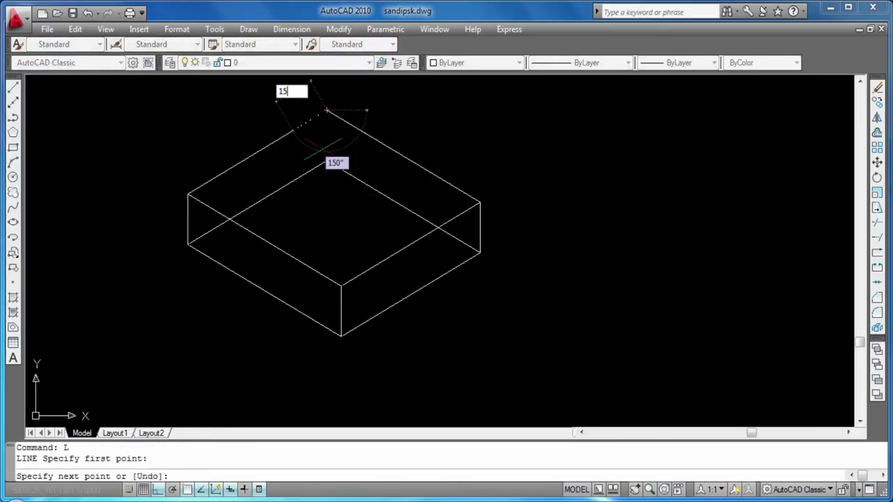
key(Escape)
key(Escape)
text(l)
key(Return)
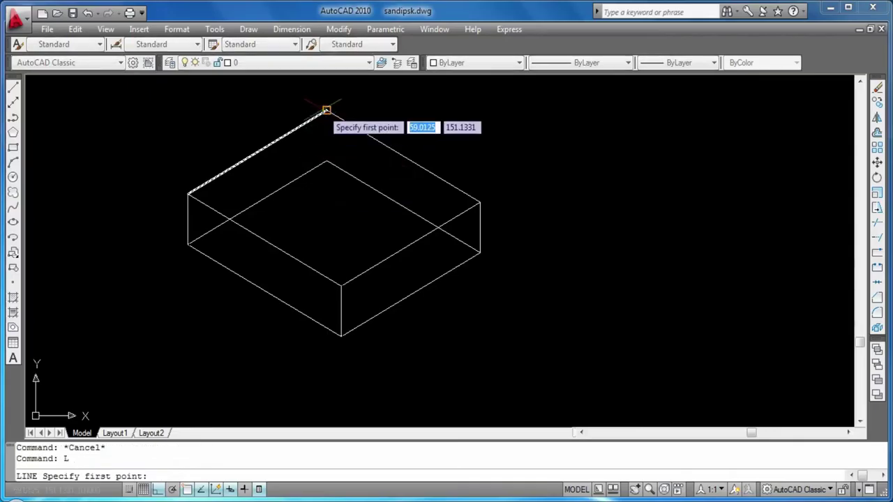
click(326, 110)
key(F5)
text(15)
key(Return)
key(Return)
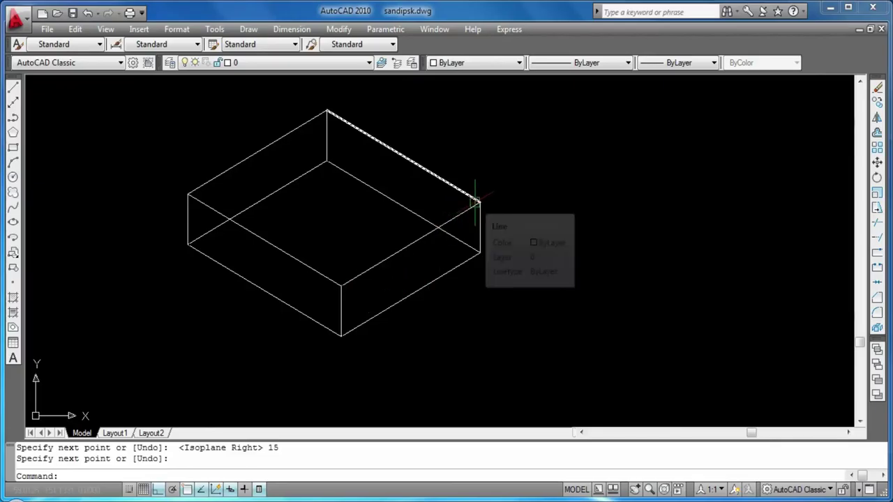
Step: Erase the box's lower front-right base edge
click(411, 295)
key(Delete)
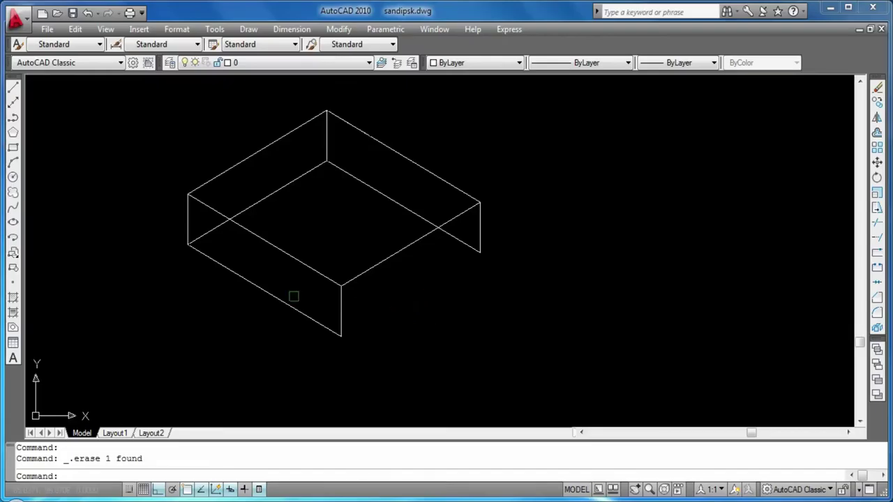
click(12, 87)
Step: Draw 10-unit edges inward from the front bottom corner and the right bottom corner
click(341, 336)
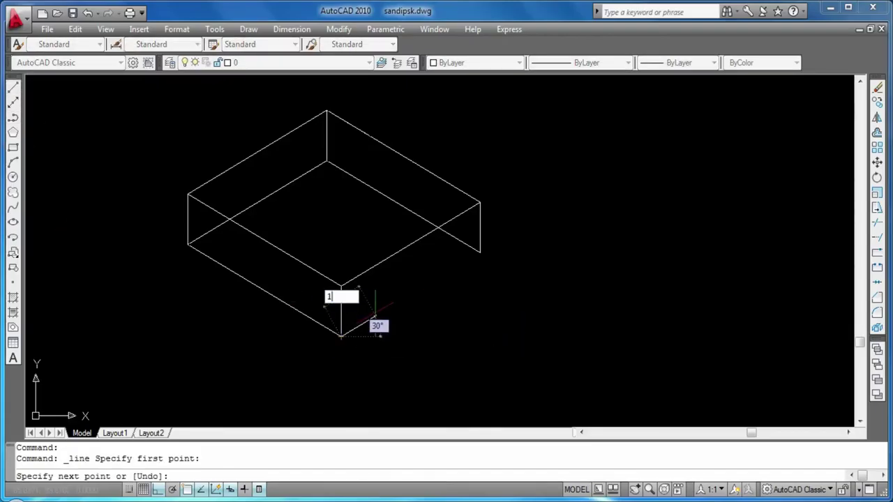
text(10)
key(Return)
key(Return)
key(Return)
click(479, 252)
text(10)
key(Return)
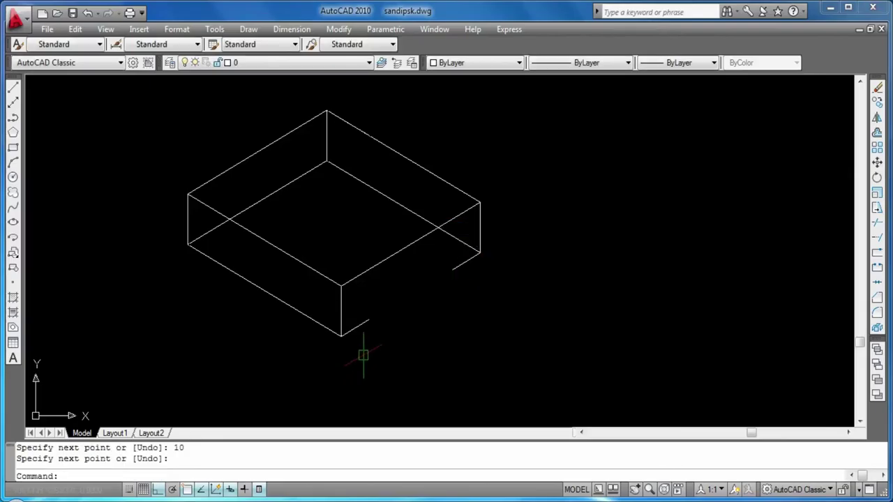
key(Return)
Step: Draw the notch profile: a 5-unit step up, a 30-unit edge, then a 5-unit step
click(368, 320)
text(5)
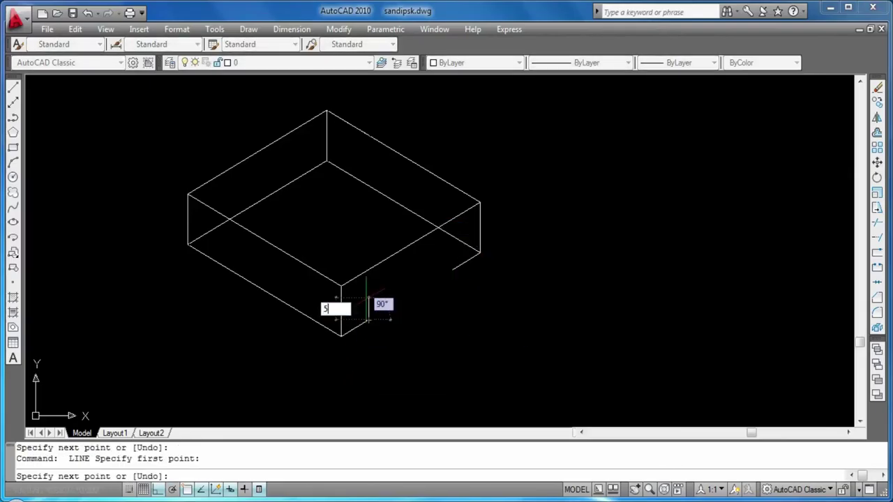
key(Return)
key(Return)
key(Return)
click(368, 302)
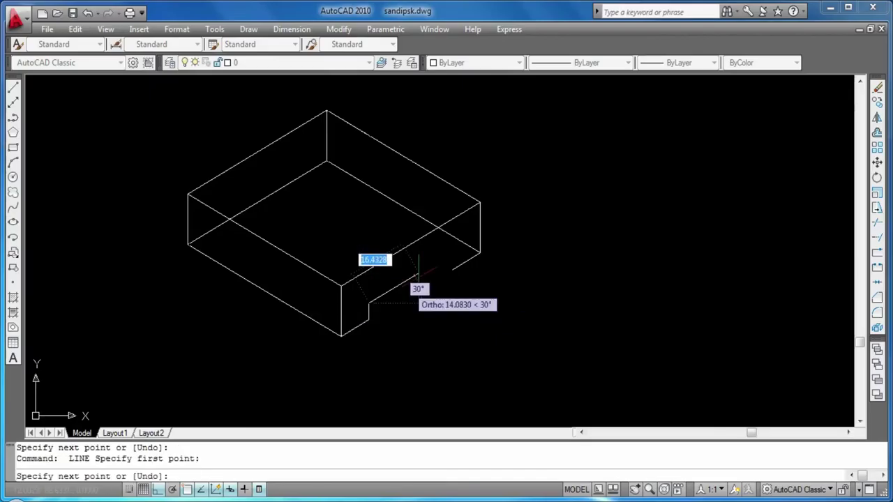
text(30)
key(Return)
key(Return)
key(Return)
click(453, 253)
text(5)
key(Return)
key(Return)
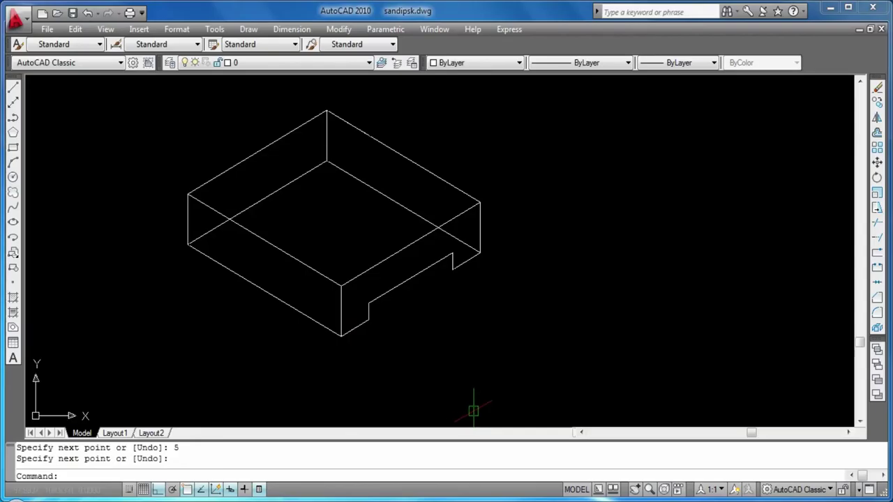
Step: Erase the inner top edge and add a 5-unit line from the box edge on the left isoplane
click(476, 246)
key(Delete)
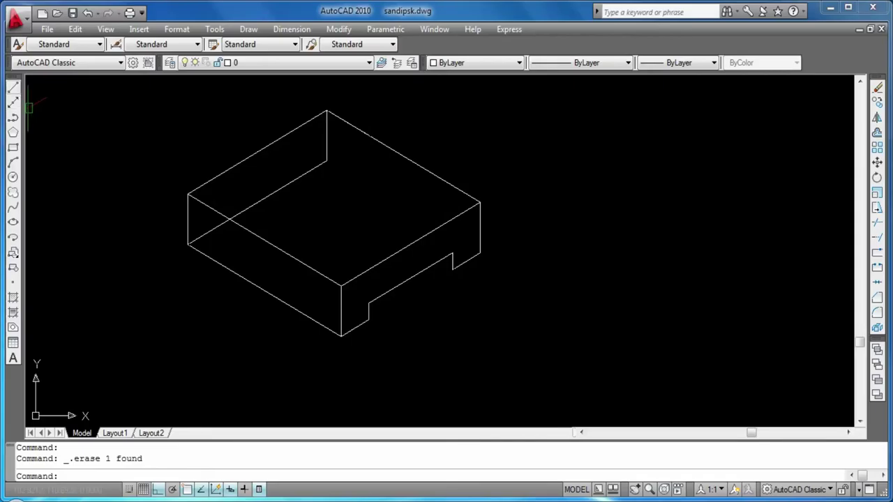
click(13, 86)
click(461, 192)
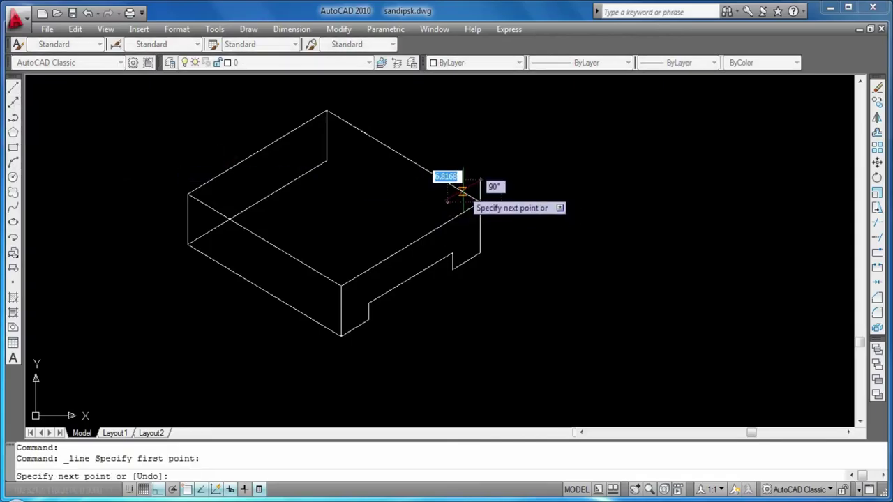
key(F5)
text(5)
key(Return)
key(Return)
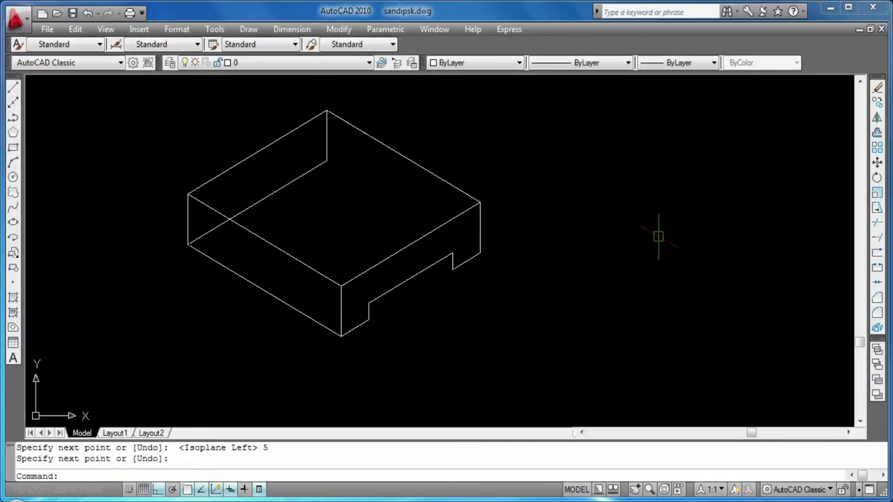
text(L)
Step: Draw the upright's first 40-unit vertical edge from the snapped base endpoint
key(Return)
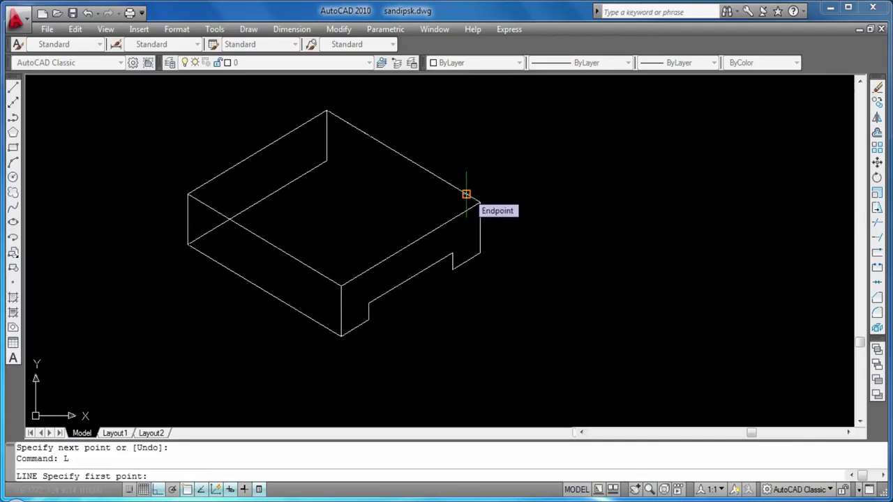
click(466, 194)
text(40)
key(Return)
key(Return)
scroll(544, 213, down, 2)
scroll(584, 272, up, 1)
middle_drag(528, 222, 596, 207)
Step: Draw a 40-unit top edge and a 40-unit right-plane edge from the vertical edge's top
key(Return)
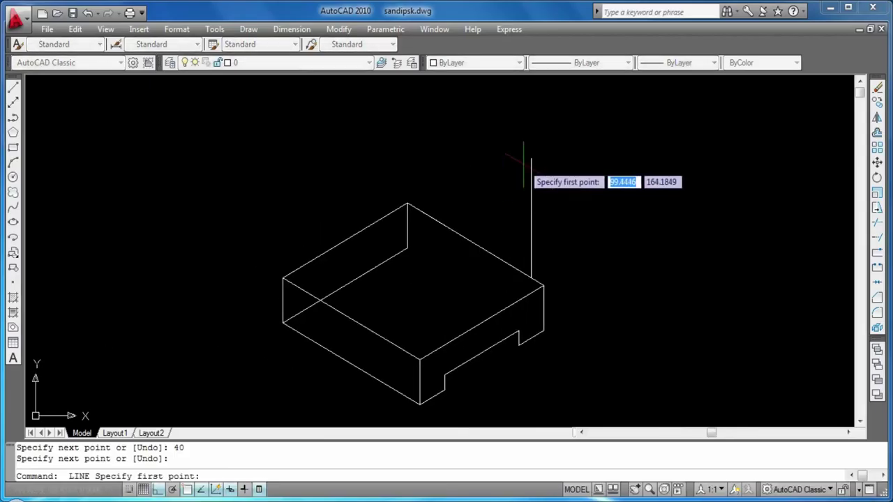
click(531, 159)
key(F5)
text(40)
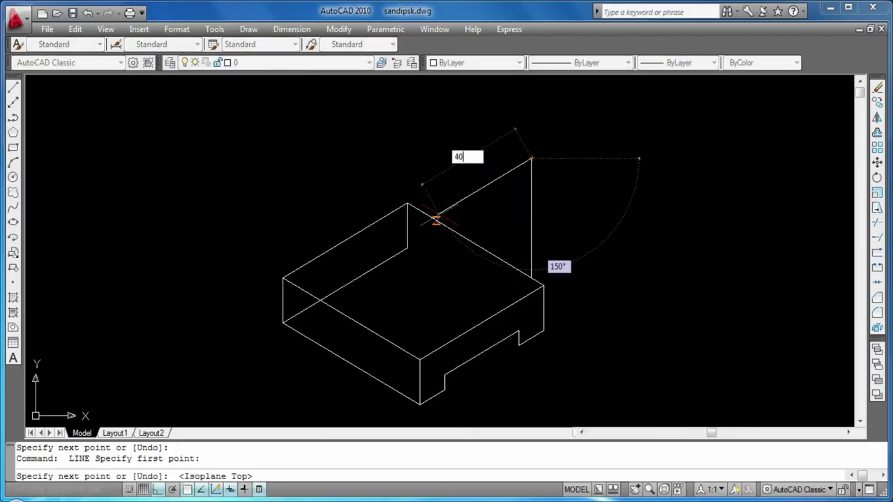
key(Return)
key(Return)
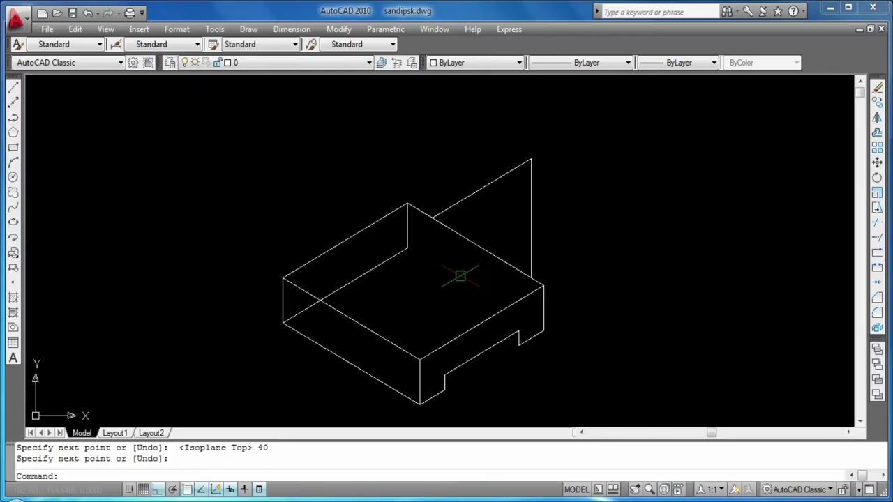
key(Return)
click(432, 218)
key(F5)
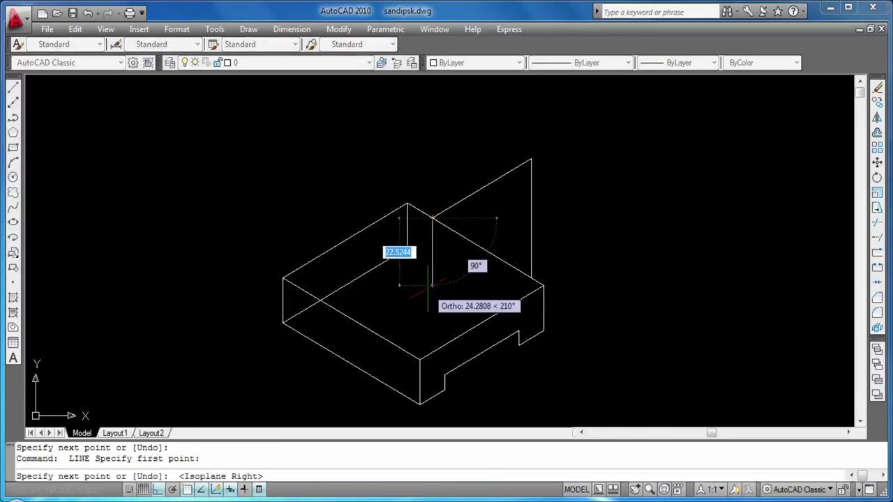
text(40)
key(Return)
Step: Add another 40-unit edge from the lower end, cancelling a misplaced line start
key(Return)
key(Return)
click(432, 337)
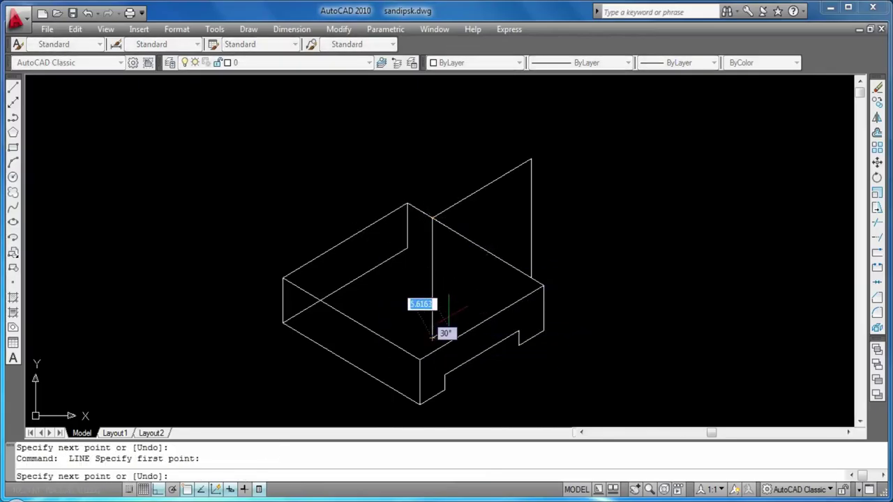
text(40)
key(Return)
right_click(531, 283)
click(547, 290)
Step: Draw the left-plane 40-unit edges from the upright's lower corner: bottom, vertical and top
key(Return)
click(436, 347)
key(Escape)
key(Return)
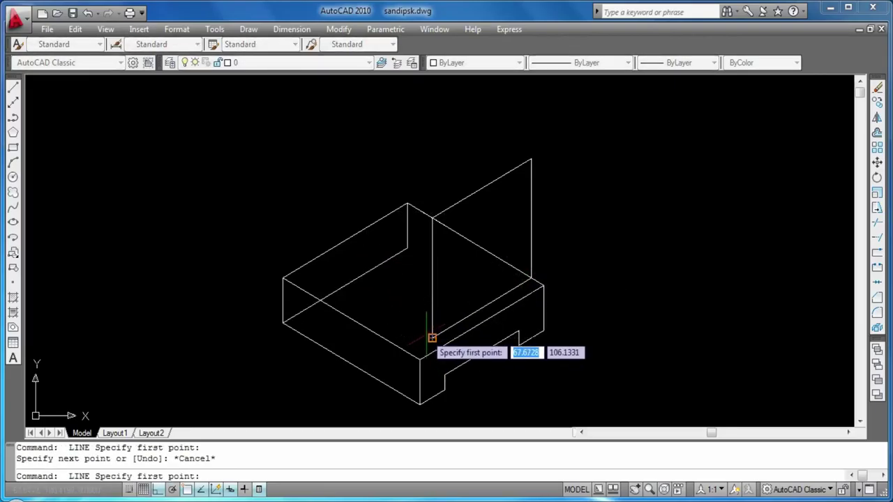
click(432, 337)
key(F5)
text(40)
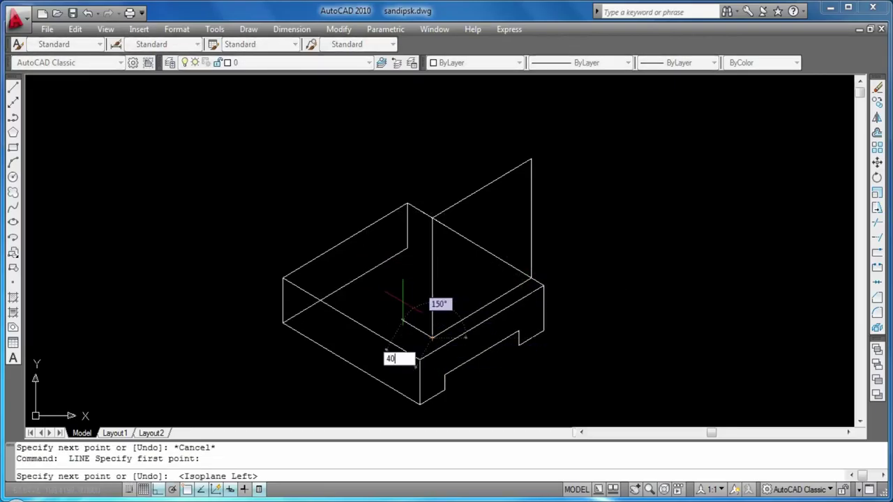
key(Return)
key(Return)
key(Return)
click(332, 277)
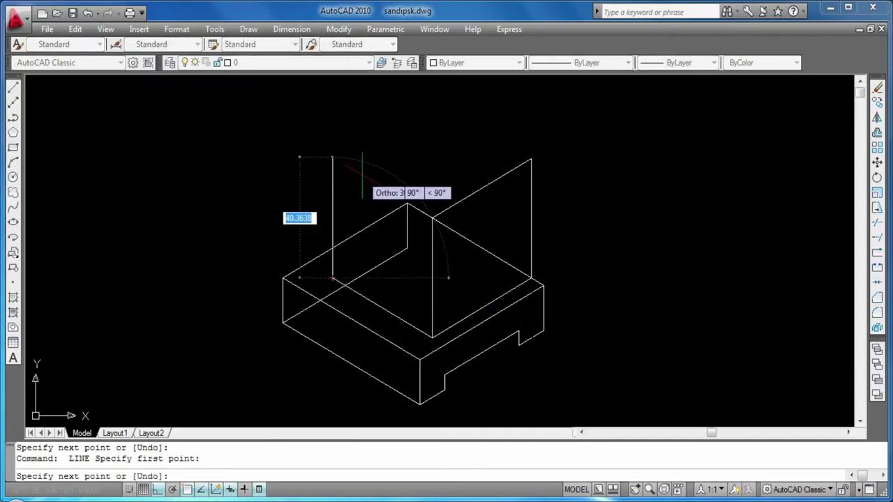
text(40)
key(Return)
key(Return)
key(Return)
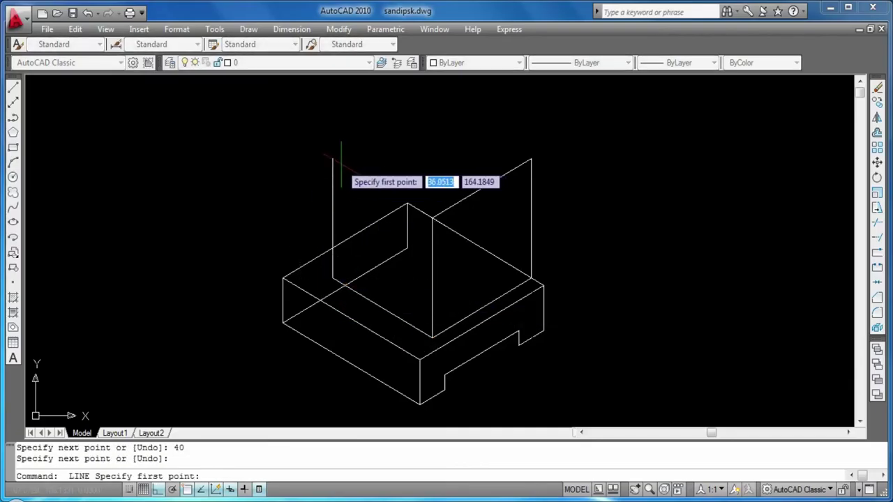
click(333, 159)
text(40)
key(Return)
key(Return)
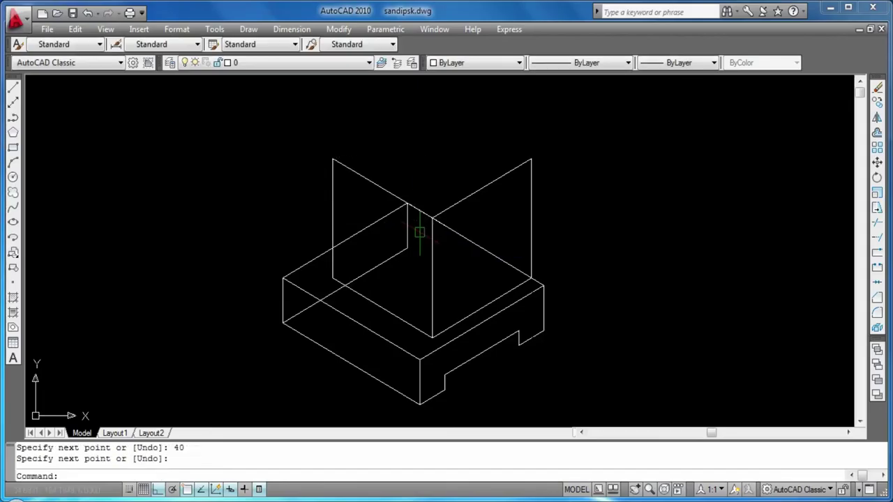
Step: Close the upright's top face with 40-unit top-plane edges
key(Return)
click(333, 159)
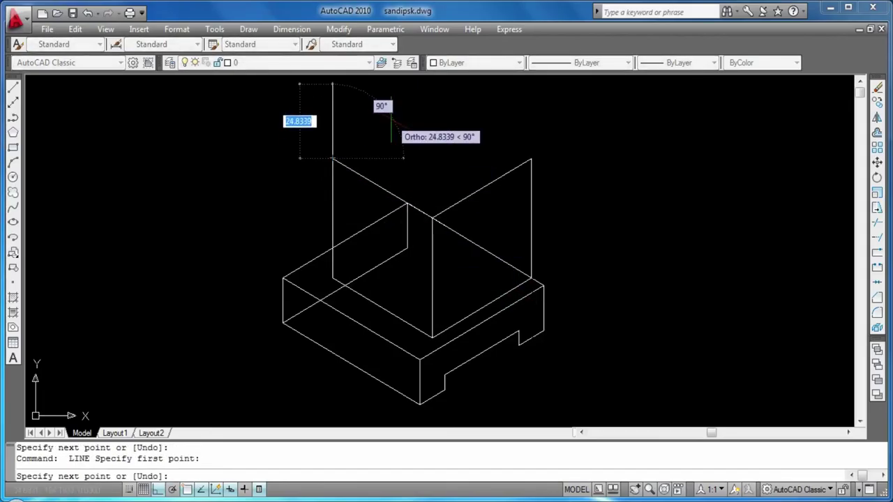
key(F5)
text(40)
key(Return)
key(Return)
key(Return)
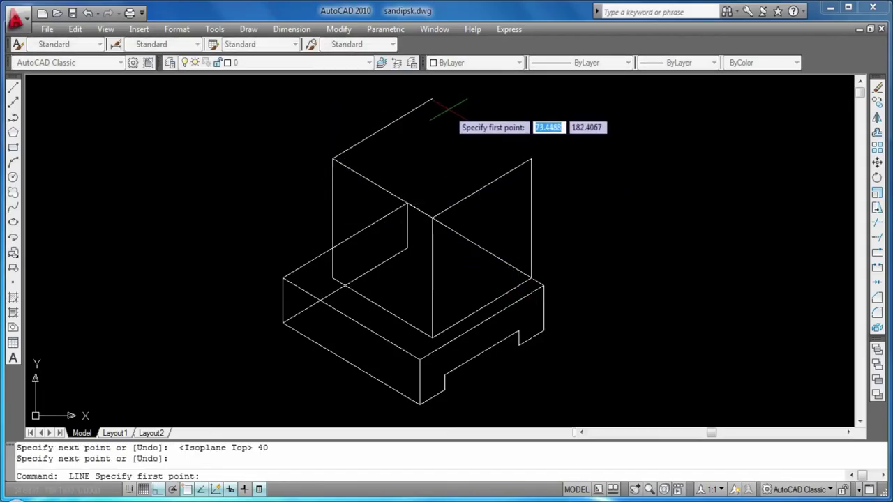
click(435, 102)
text(40)
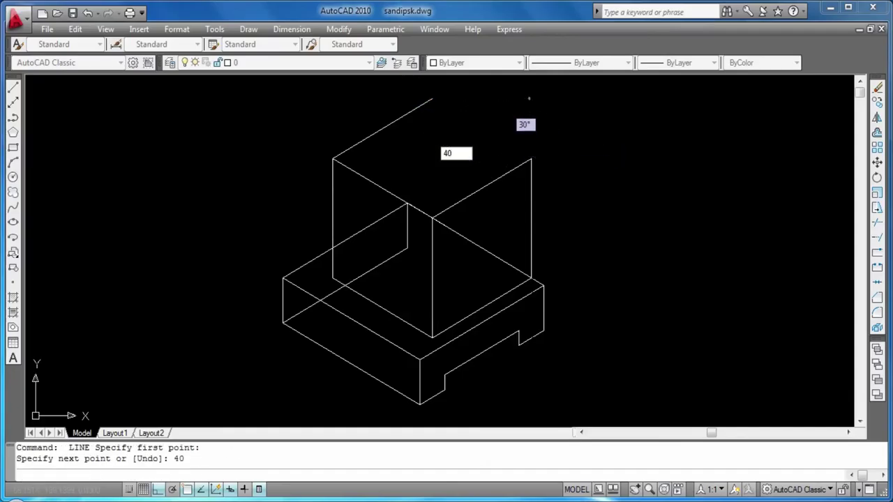
key(Return)
key(Return)
Step: Erase the four leftover base and hidden lines inside the upright
click(502, 258)
key(Delete)
click(444, 226)
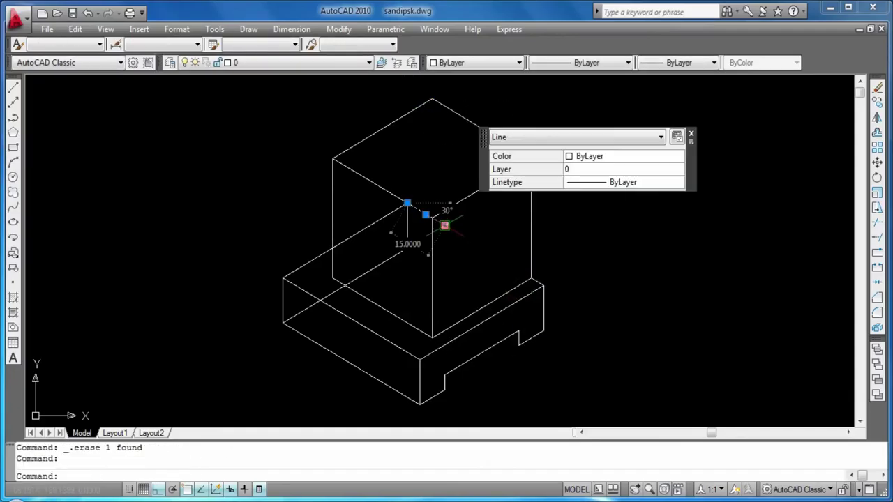
key(Delete)
click(383, 262)
key(Delete)
click(408, 242)
key(Delete)
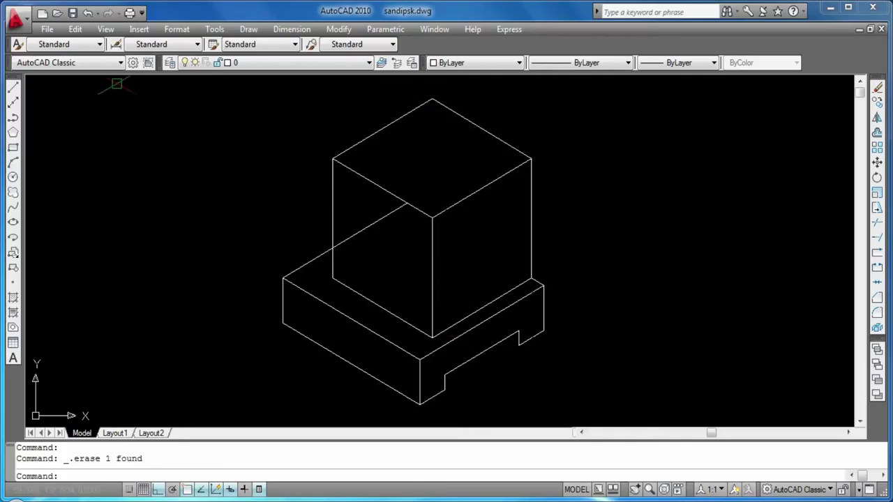
click(13, 87)
Step: Draw a 5-unit vertical line down from the top vertex and centre the view
click(433, 99)
key(F5)
text(5)
key(Return)
key(Return)
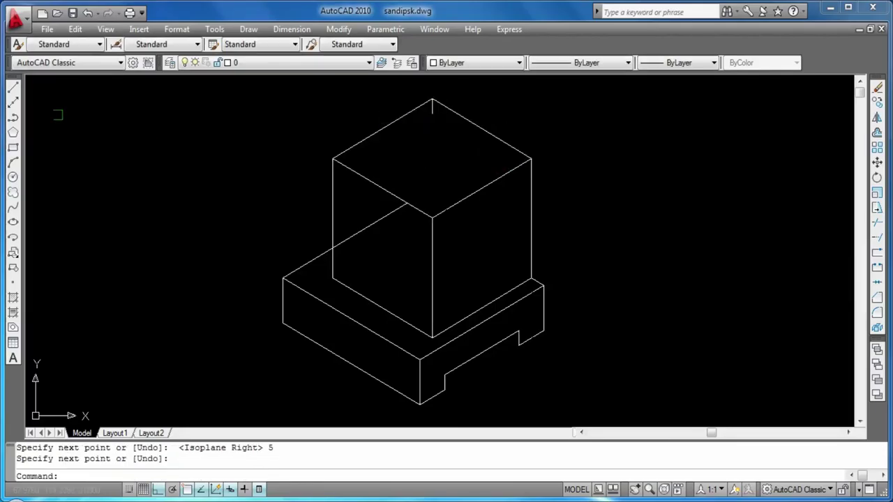
scroll(186, 132, up, 3)
middle_drag(265, 160, 29, 139)
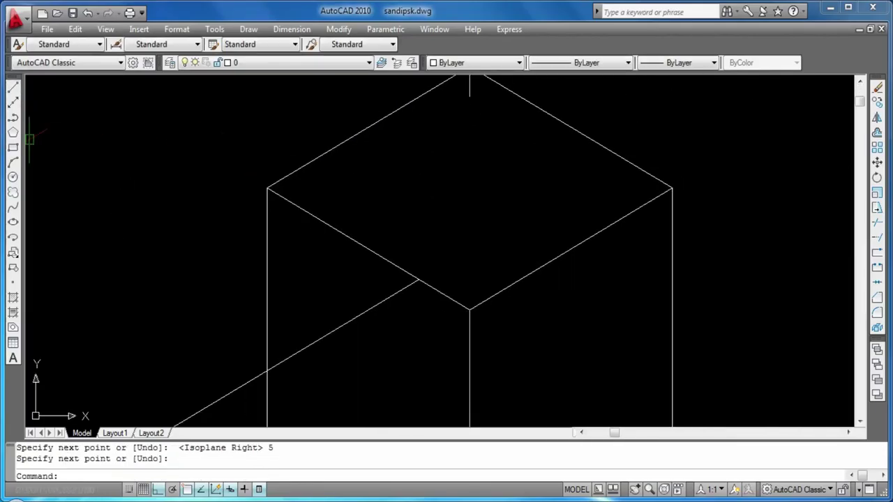
Step: Draw the inset rim's 30-unit and 50-unit edges on the upright's top
click(13, 87)
click(468, 96)
key(F5)
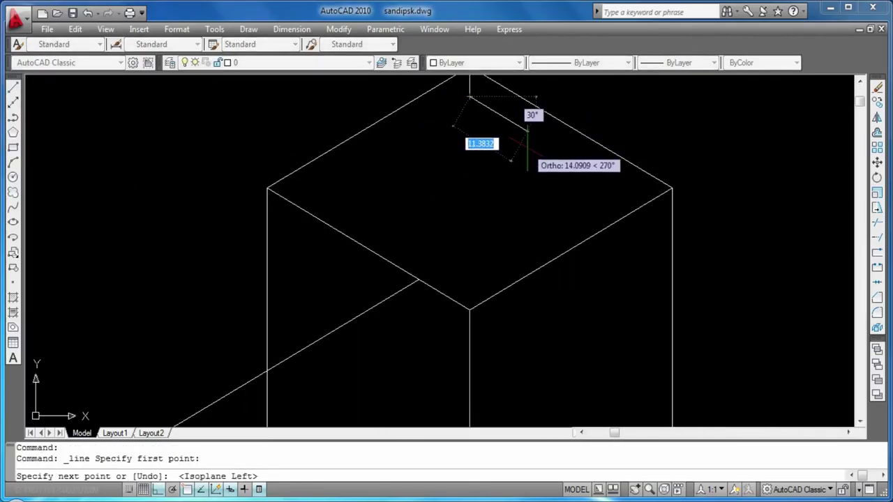
text(30)
key(Return)
key(Return)
key(Return)
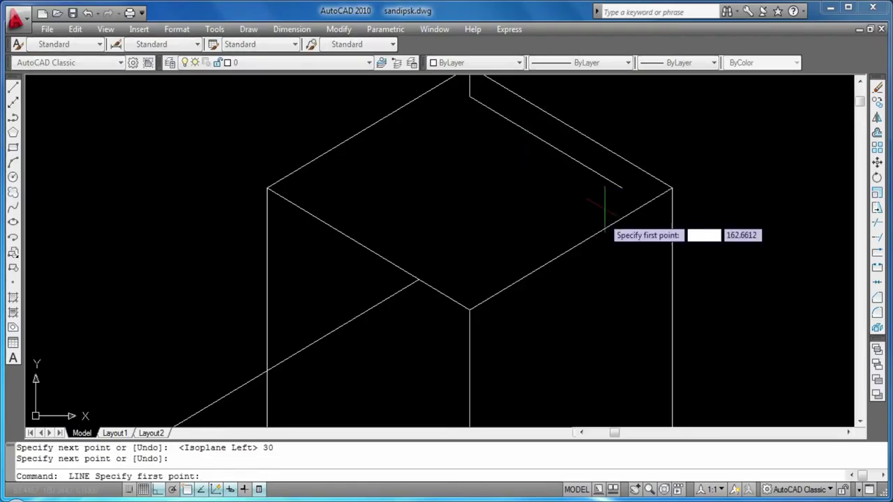
click(620, 188)
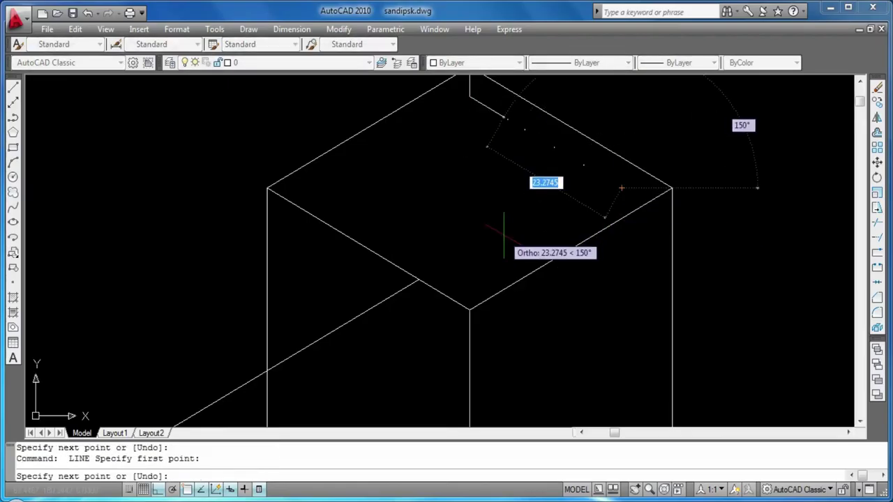
key(F5)
text(50)
key(Return)
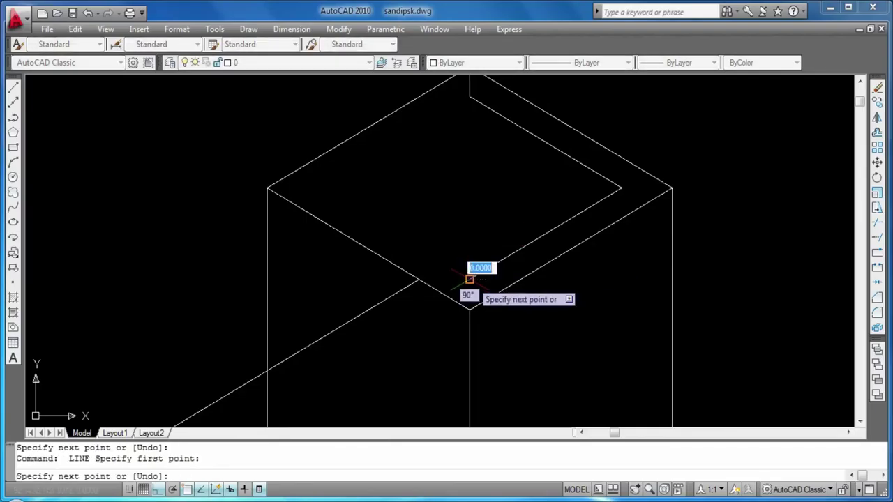
Step: Close the inner rim with its remaining 30-unit edges
text(30)
key(Return)
key(Return)
key(Return)
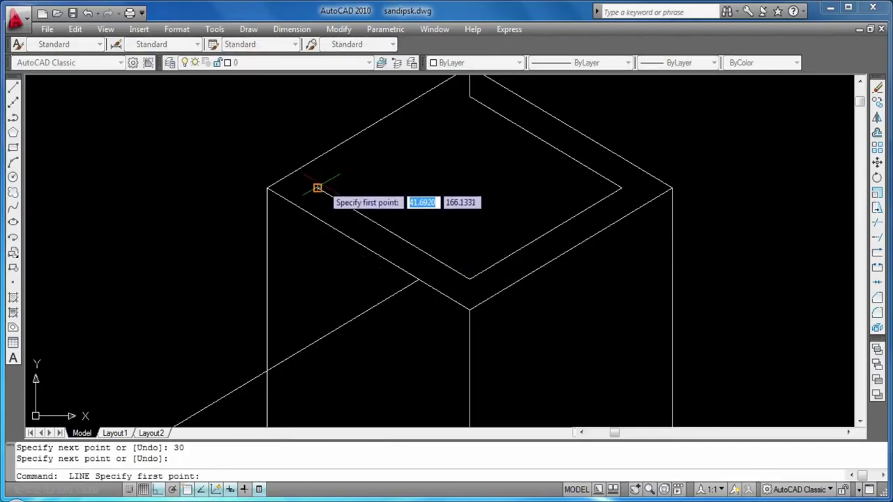
click(317, 188)
text(30)
key(Return)
key(Return)
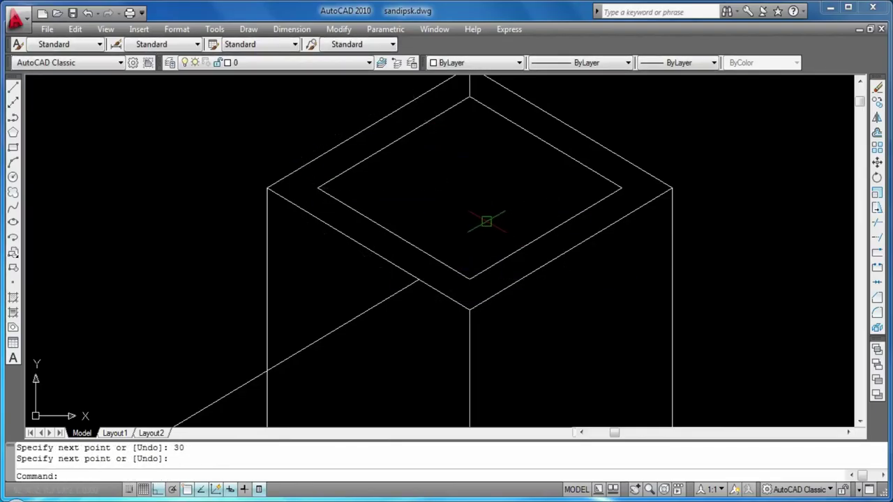
Step: Draw a 10-unit depth line down from the inner rim's back corner
key(Return)
click(470, 98)
key(F5)
text(10)
key(Return)
right_click(481, 130)
click(495, 136)
Step: Add the 20-unit inner wall lines from the bottom of the depth line
key(Return)
click(469, 158)
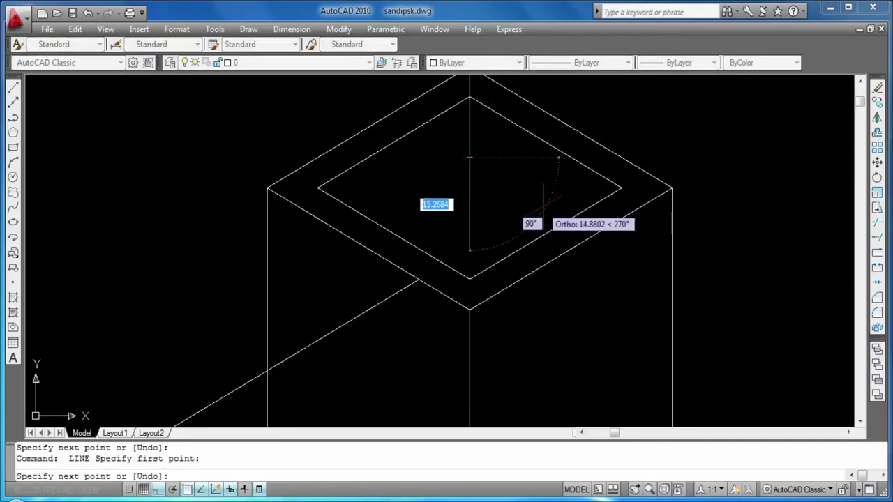
key(F5)
text(20)
key(Return)
key(Return)
key(Return)
click(469, 158)
key(F5)
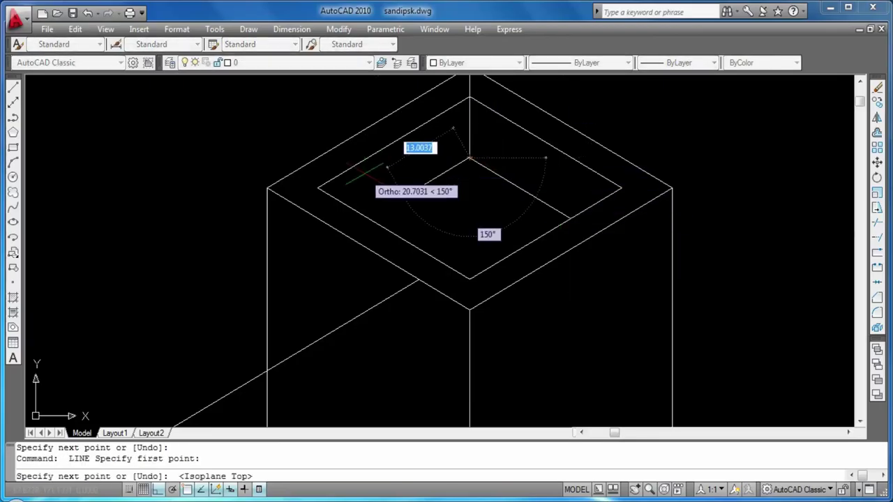
text(20)
key(Return)
scroll(369, 170, down, 5)
key(Return)
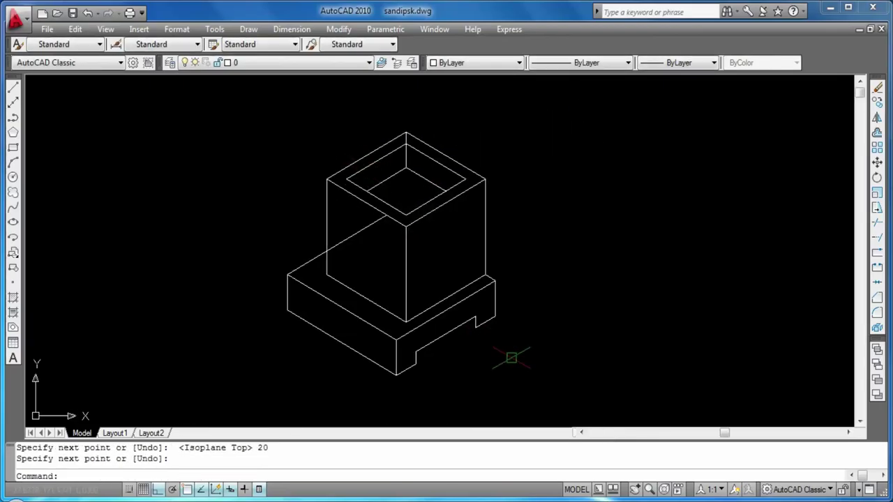
Step: Erase the stray short vertical line at the top corner
scroll(390, 174, up, 5)
scroll(365, 150, down, 2)
click(357, 160)
key(Escape)
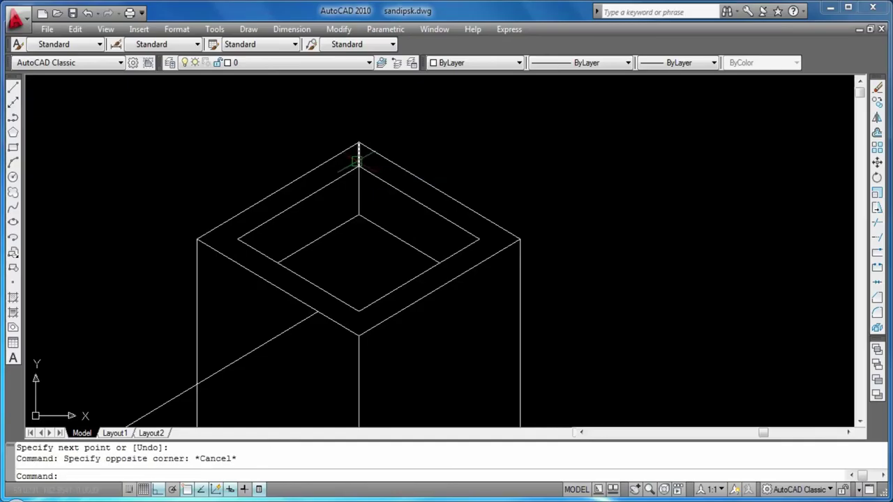
click(358, 157)
key(Delete)
scroll(485, 205, down, 3)
scroll(419, 419, up, 1)
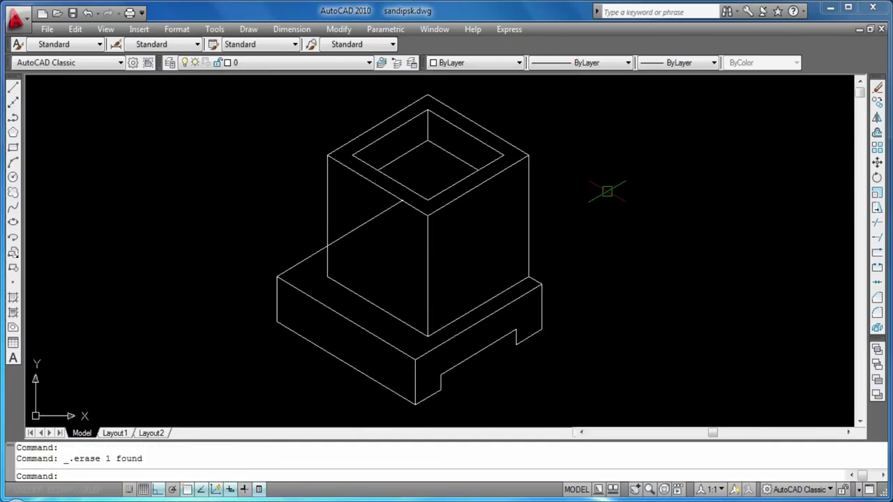
scroll(277, 171, up, 2)
Step: Draw a line from the left face's upper-left corner to its bottom corner
click(12, 87)
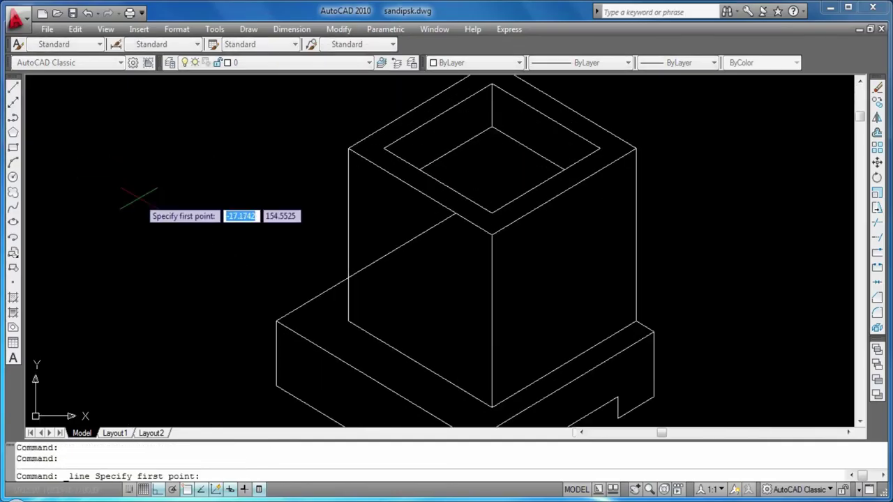
scroll(130, 193, up, 1)
click(348, 110)
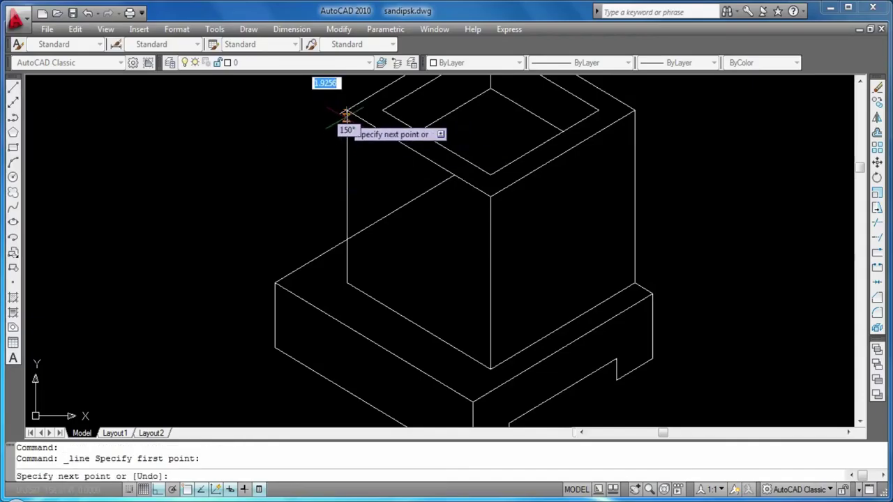
click(490, 369)
key(Return)
key(Return)
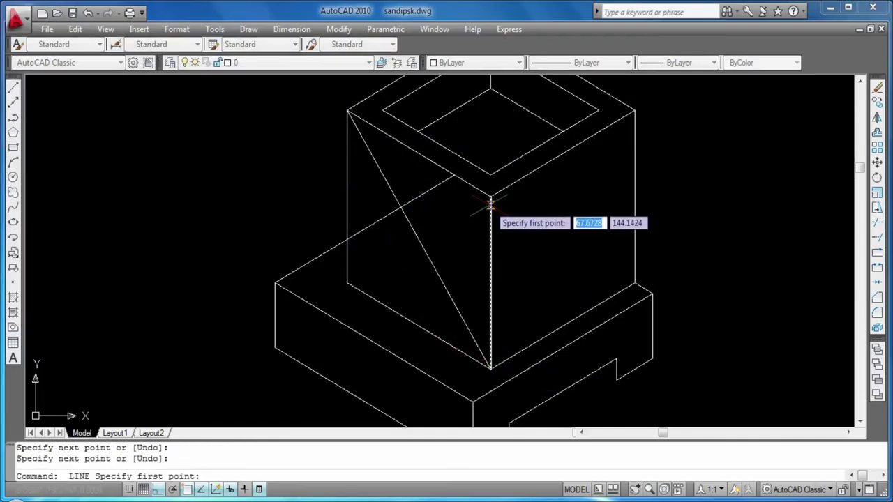
click(491, 198)
key(Escape)
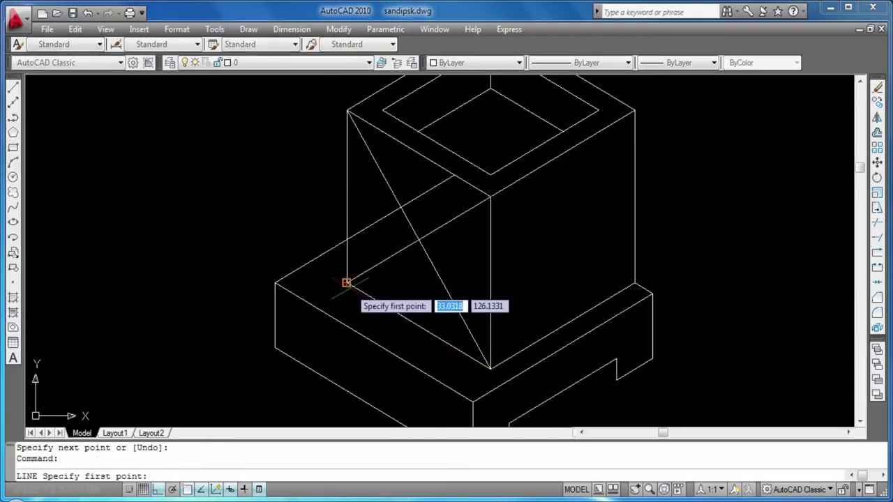
text(EL)
key(Return)
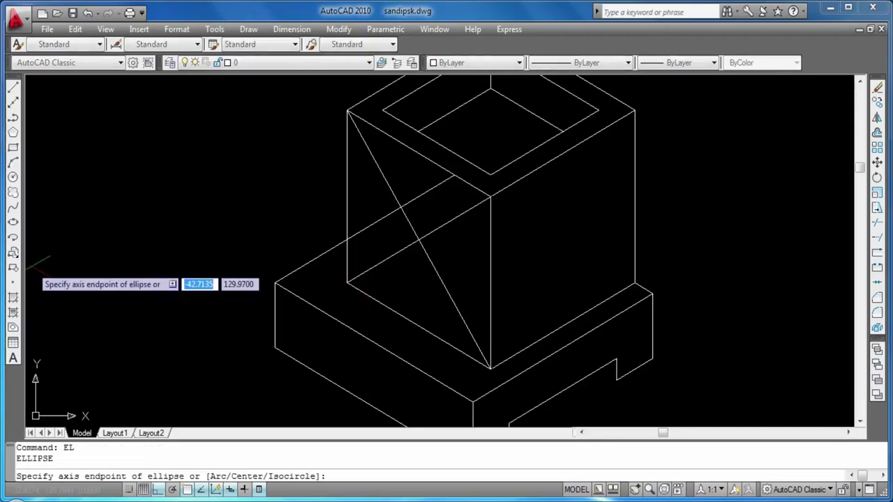
Step: Draw a 30-diameter isocircle centred on the diagonal of the upright's left face
text(I)
key(Return)
click(417, 240)
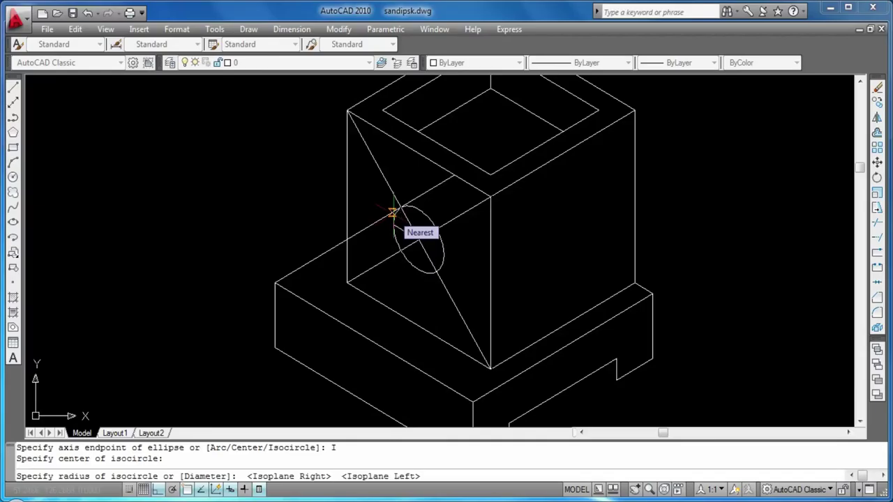
text(D)
key(Return)
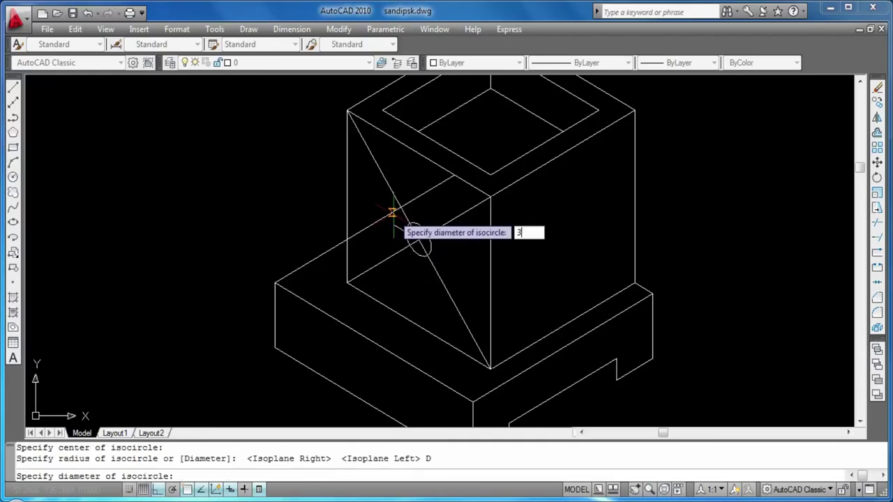
text(30)
key(Return)
Step: Copy the isocircle with COPY, then delete the misplaced copy
text(co)
key(Return)
click(467, 297)
key(Return)
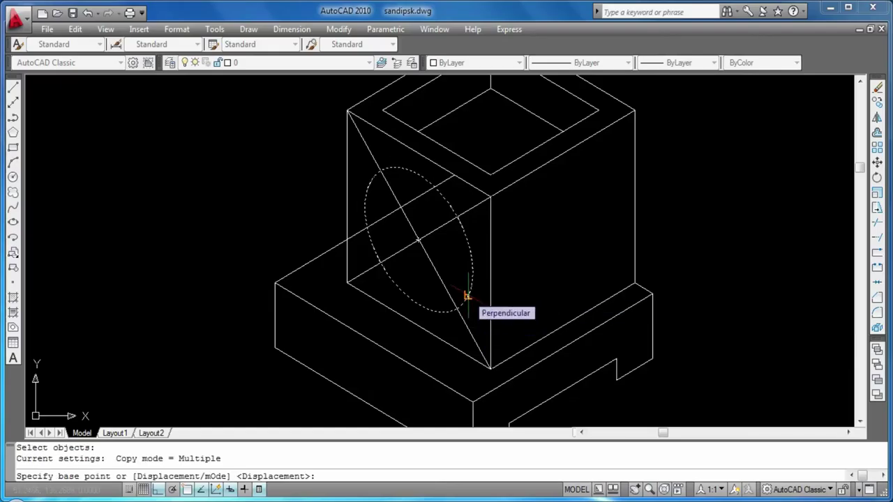
text(20)
key(Return)
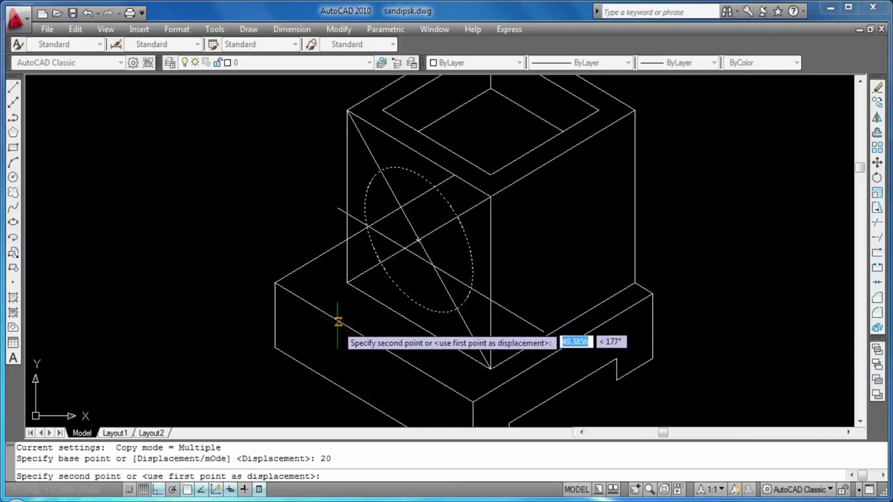
key(Escape)
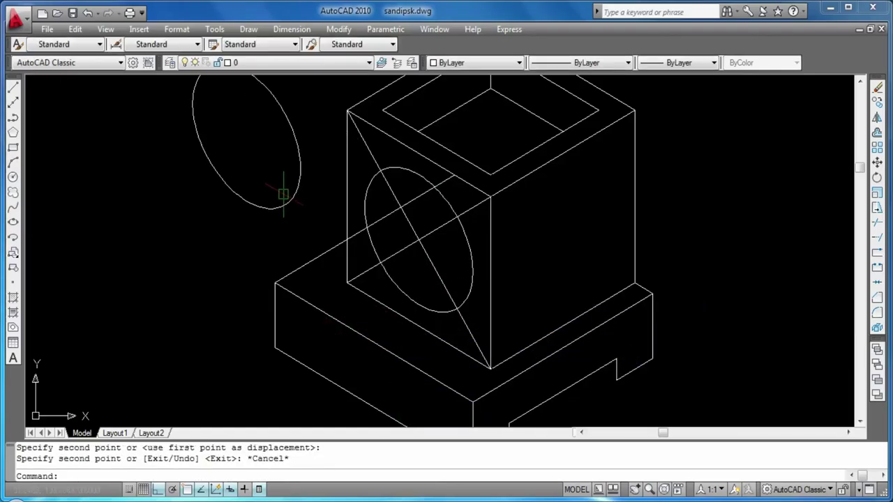
click(283, 194)
key(Delete)
text(co)
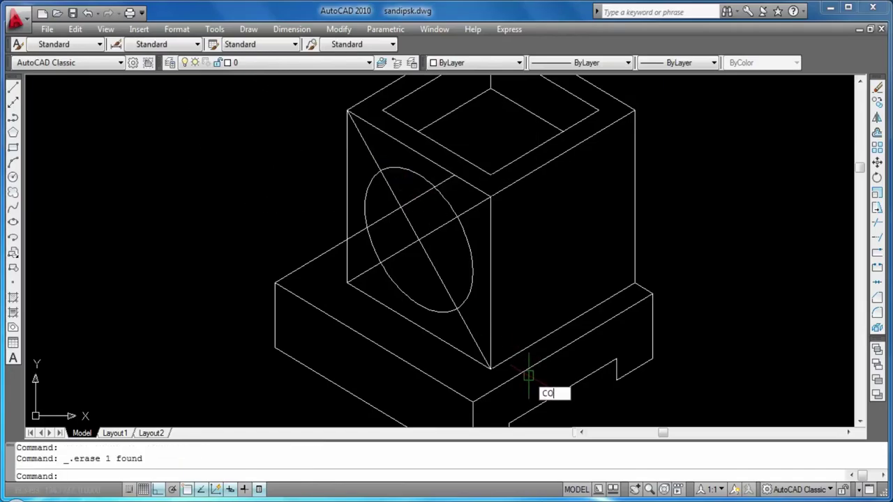
Step: Copy the isocircle 20 units at 210° out from the upright block's face
key(Return)
click(464, 288)
click(466, 291)
key(Return)
click(417, 240)
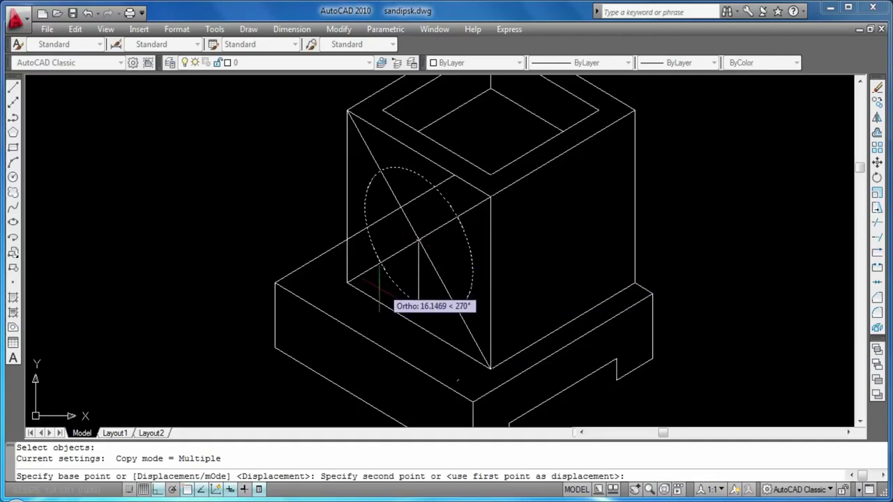
text(20)
key(Return)
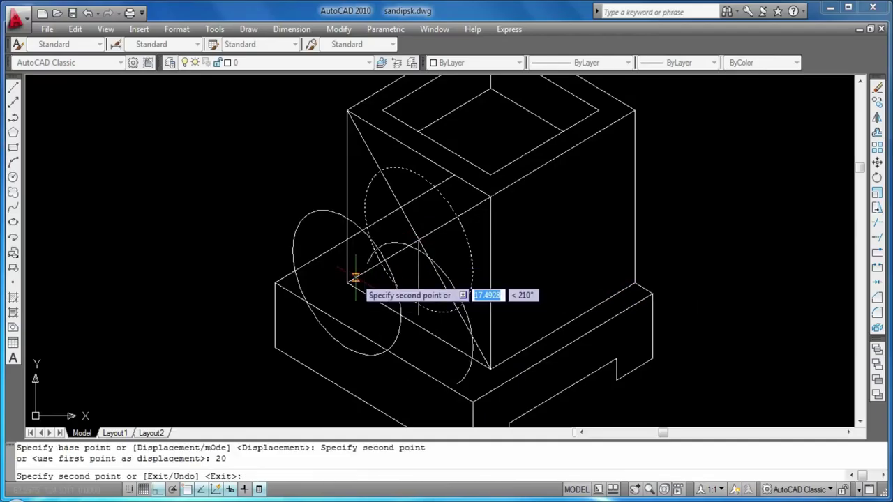
key(Return)
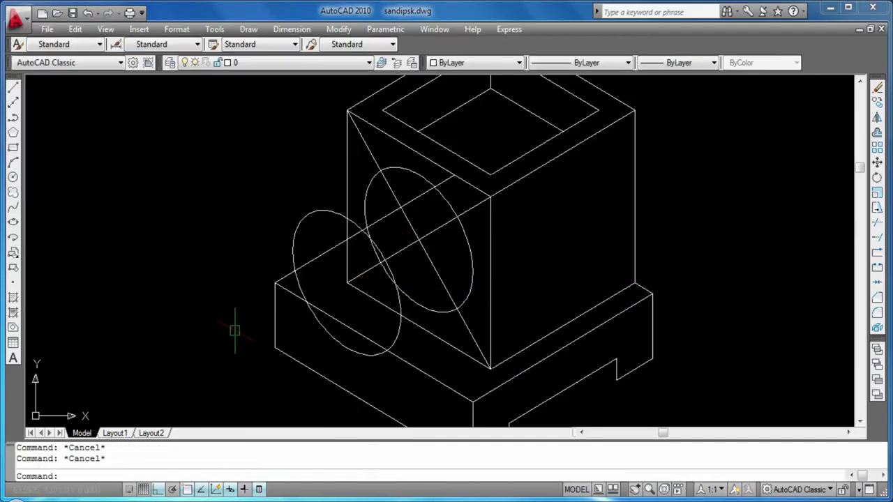
Step: Erase both diagonal lines on the cube face
key(Delete)
click(418, 239)
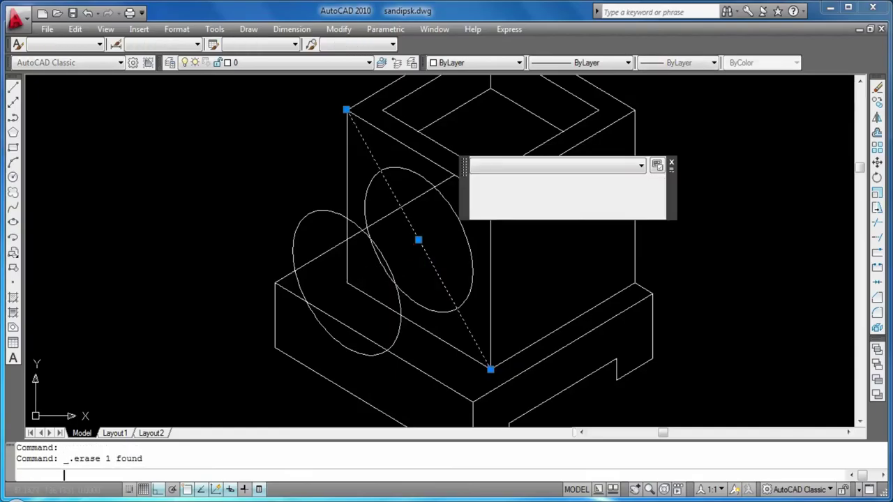
key(Delete)
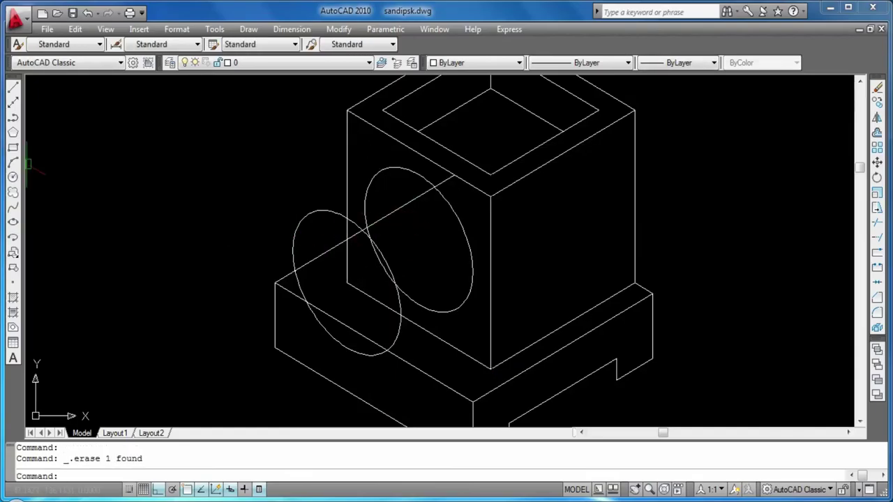
Step: Draw a tangent line connecting the two ellipses
click(13, 87)
click(307, 210)
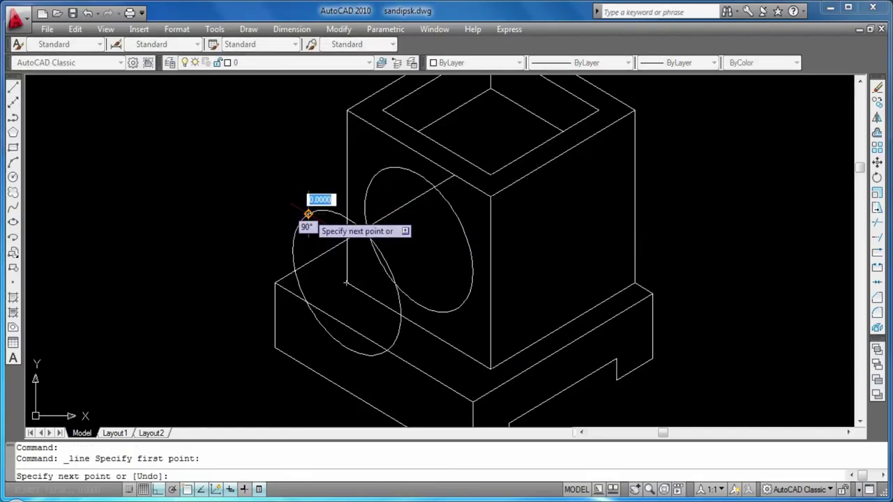
click(380, 171)
key(Return)
key(Return)
click(385, 351)
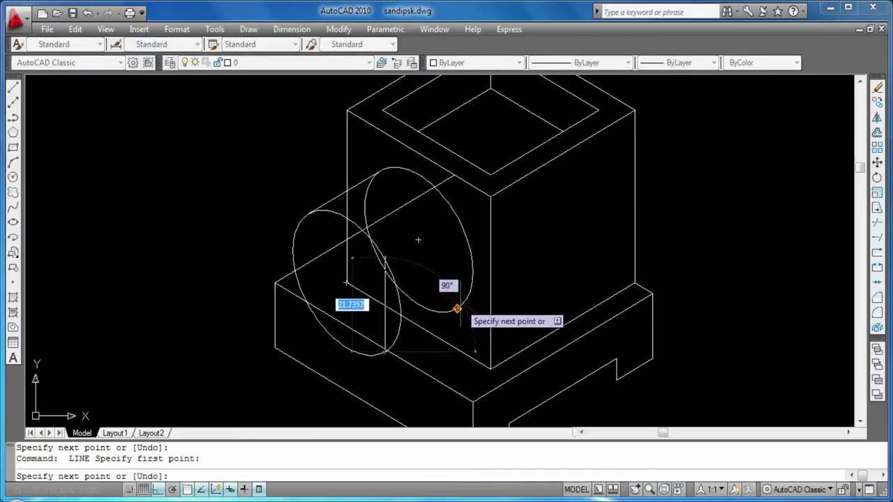
key(Return)
key(Return)
key(Escape)
key(Escape)
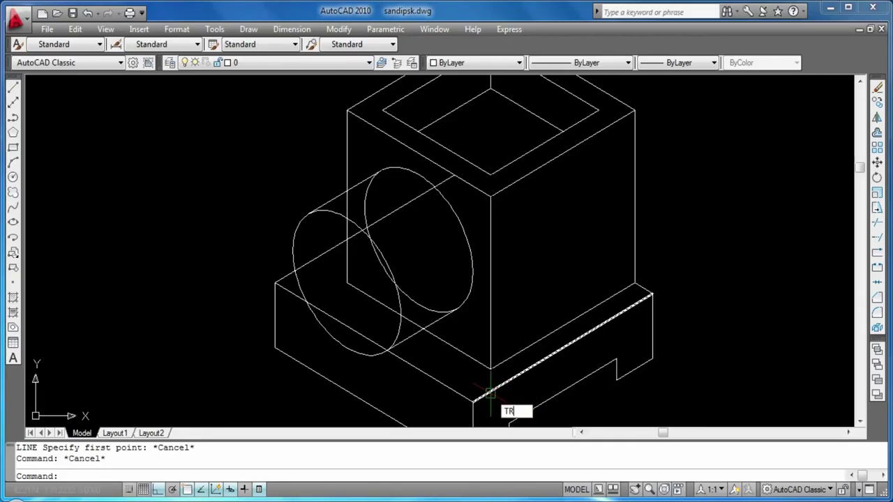
Step: Trim the base edge and diagonal inside the ellipses and the back ellipse's hidden half
key(Return)
key(Return)
click(422, 329)
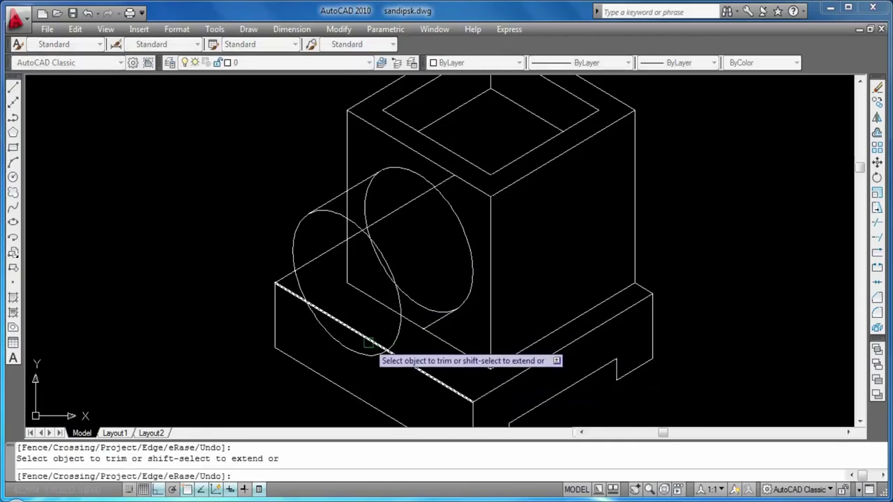
click(436, 377)
key(Escape)
key(Escape)
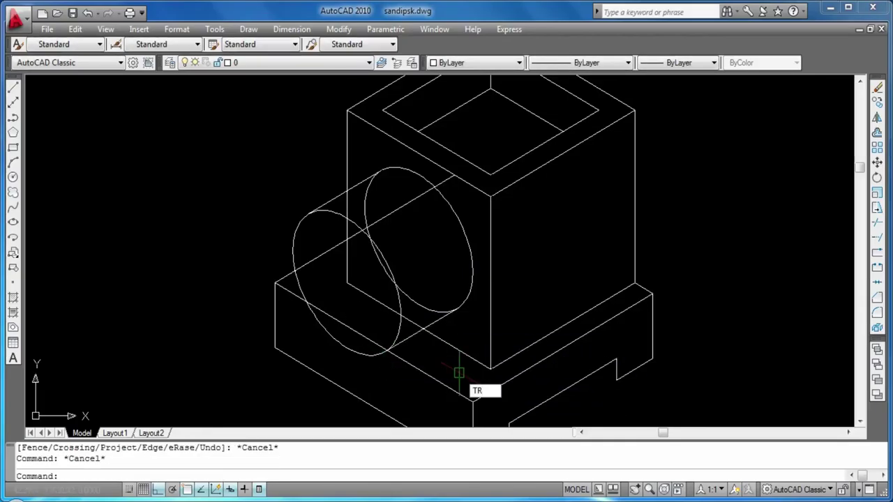
key(Return)
key(Return)
click(344, 324)
click(385, 217)
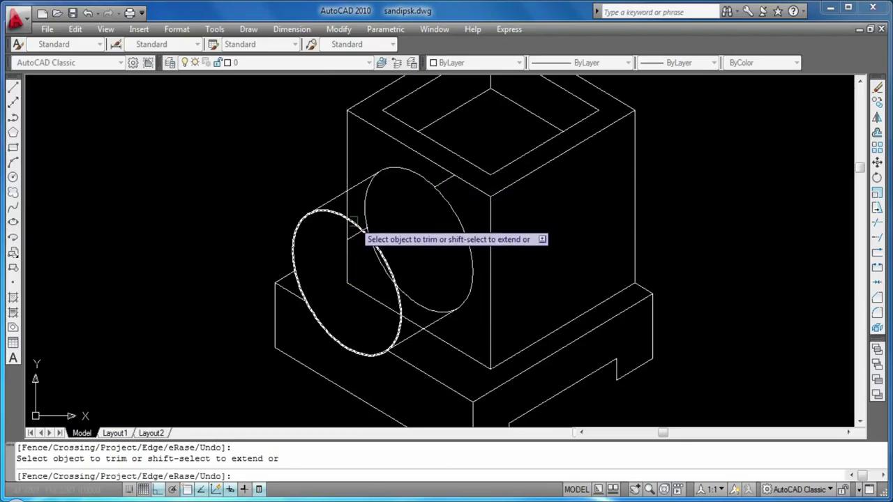
scroll(362, 216, up, 3)
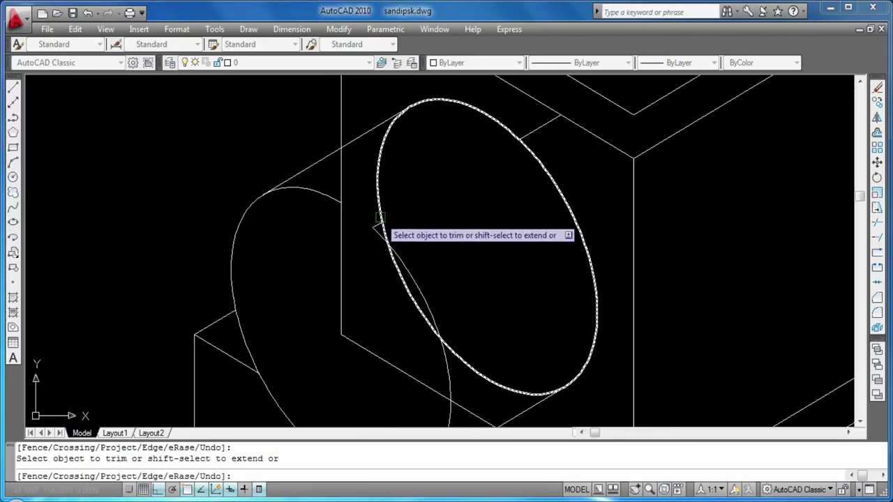
scroll(378, 216, down, 3)
scroll(376, 221, up, 6)
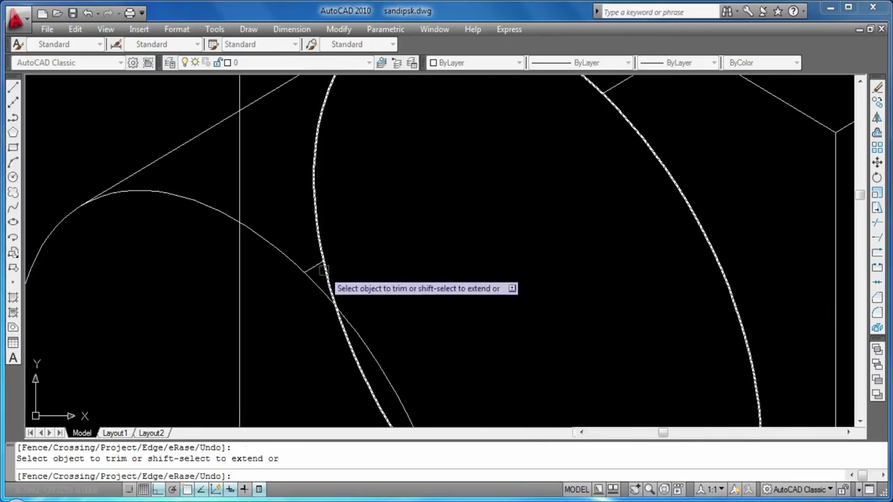
scroll(419, 327, down, 6)
scroll(439, 293, up, 1)
click(370, 185)
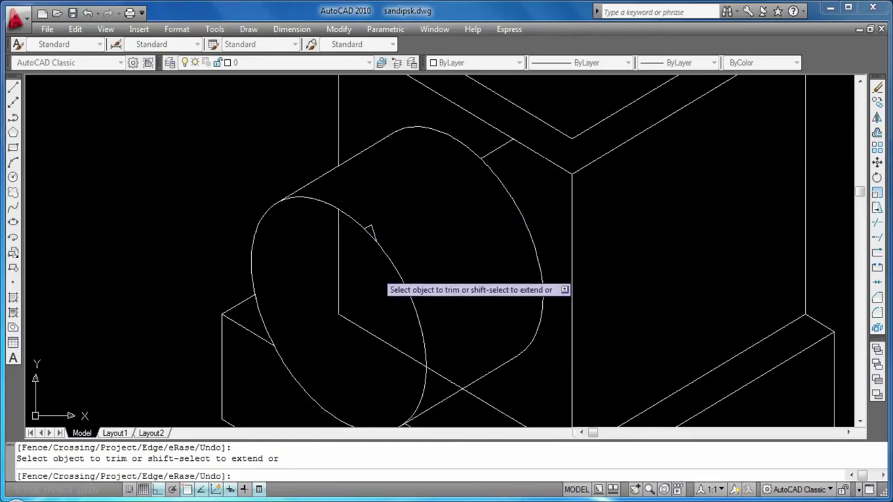
Step: Erase the stray vertical line on the boss and the short leftover segments
key(Escape)
click(341, 298)
key(Delete)
click(371, 233)
scroll(370, 231, up, 2)
click(361, 225)
click(365, 229)
click(365, 229)
key(Delete)
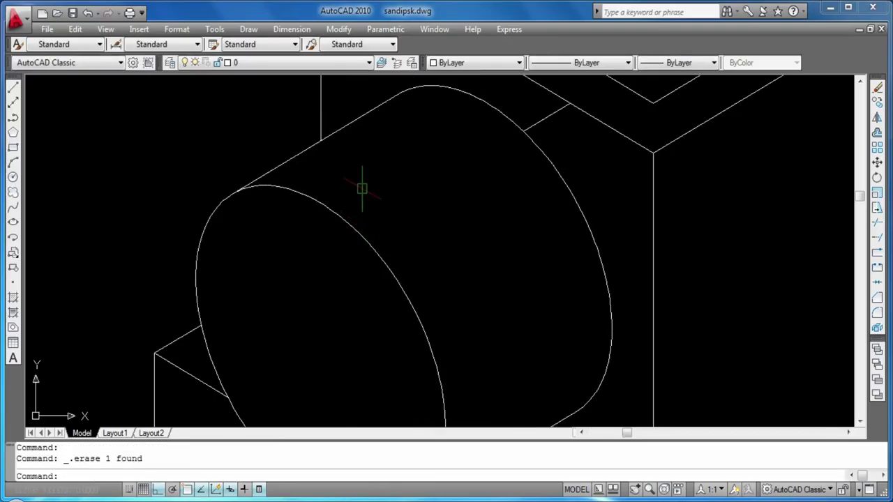
scroll(352, 185, down, 2)
click(478, 150)
key(Delete)
scroll(480, 219, down, 3)
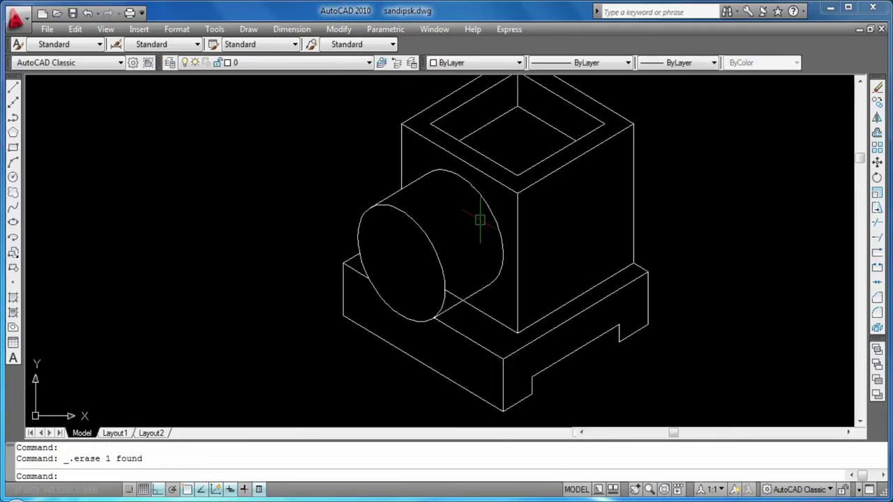
Step: Pan to the base notch and try a line on its slanted edge, then abandon it
key(Escape)
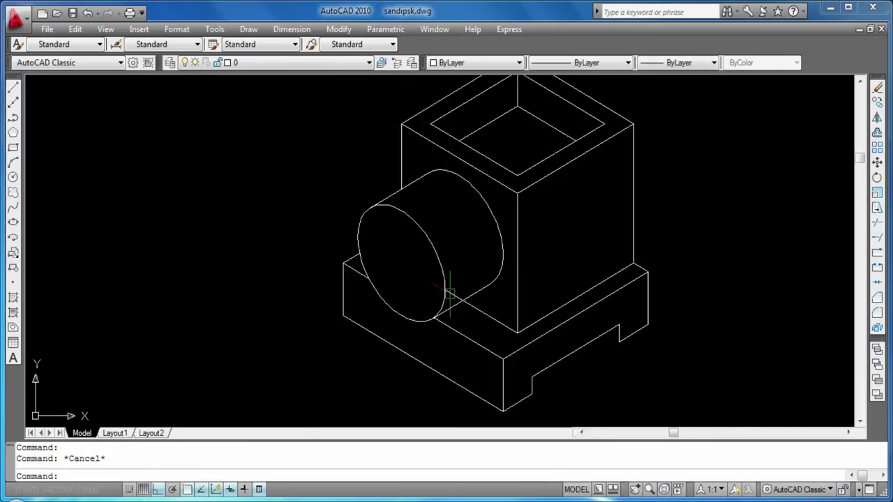
text(TR)
key(Return)
key(Return)
key(Escape)
key(Escape)
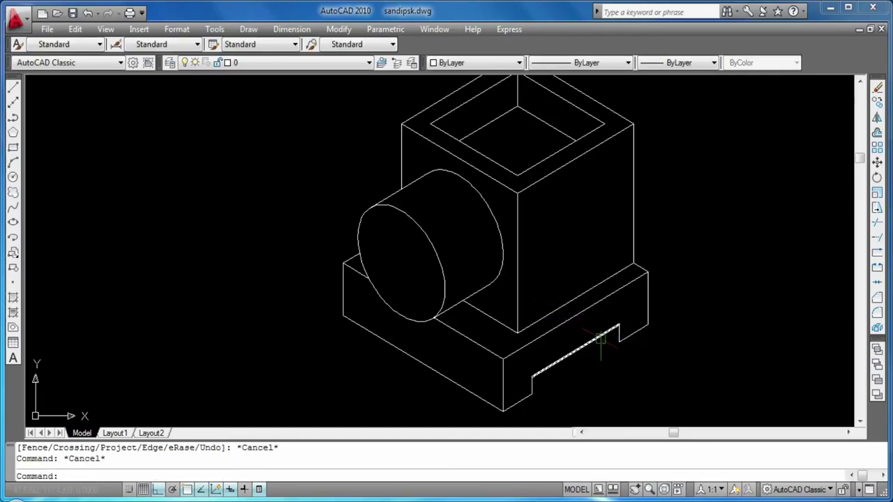
scroll(614, 373, up, 5)
middle_drag(615, 375, 510, 336)
key(Escape)
text(L)
key(Return)
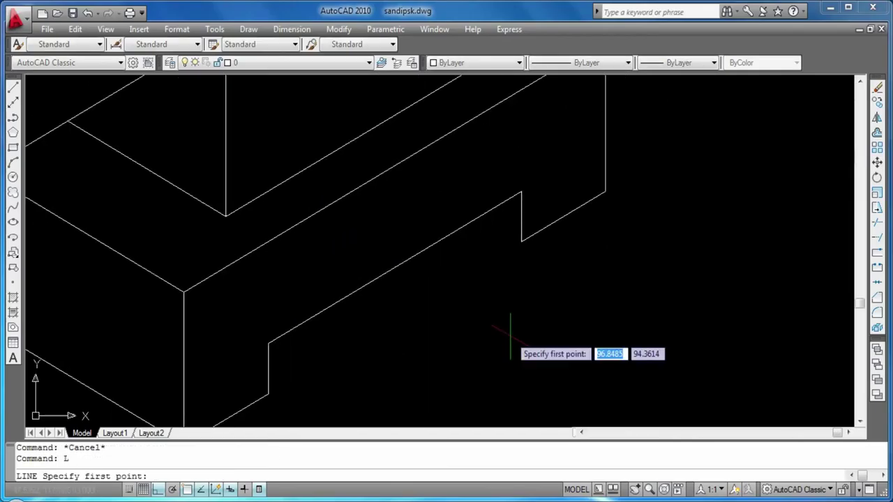
key(Escape)
key(Return)
click(474, 219)
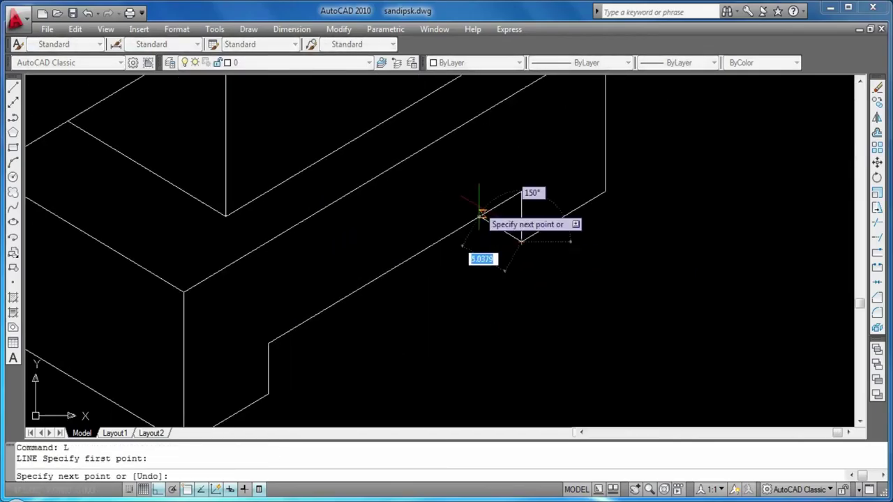
key(Escape)
key(Escape)
Step: Trim the small stray overhang at the base notch
key(Return)
click(469, 207)
key(Escape)
key(Escape)
scroll(454, 226, up, 3)
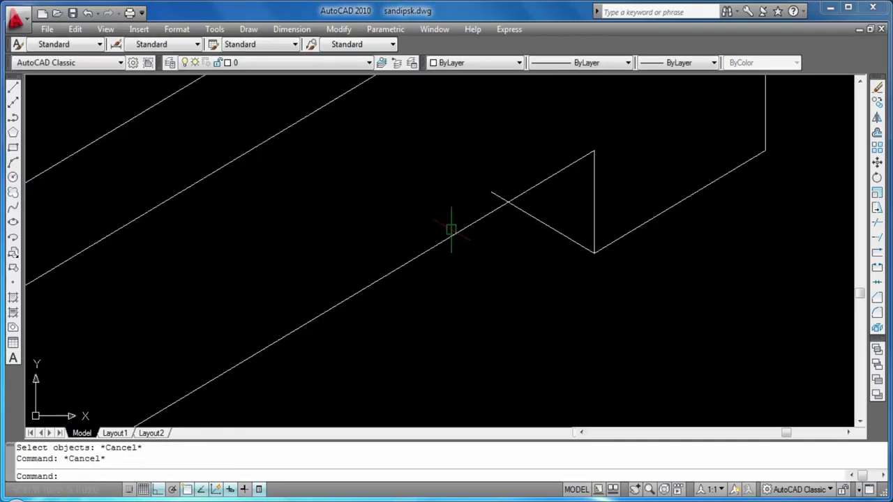
text(TR)
key(Return)
key(Return)
scroll(516, 254, down, 5)
scroll(536, 319, up, 3)
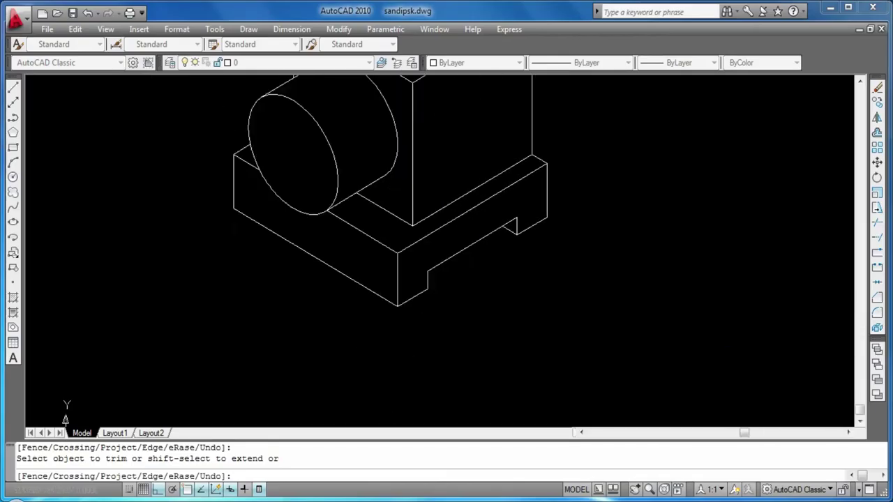
scroll(581, 405, down, 3)
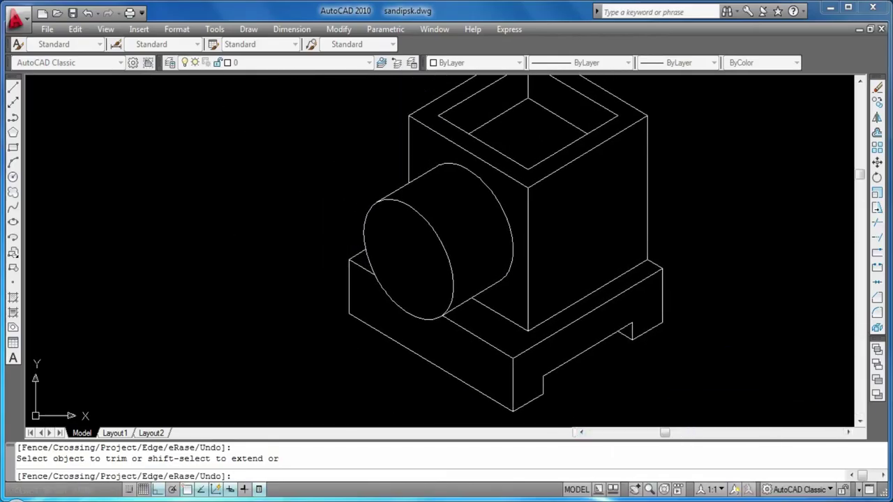
key(Escape)
Step: Save the drawing as sandipsk.dwg
key(ctrl+s)
middle_drag(723, 341, 729, 286)
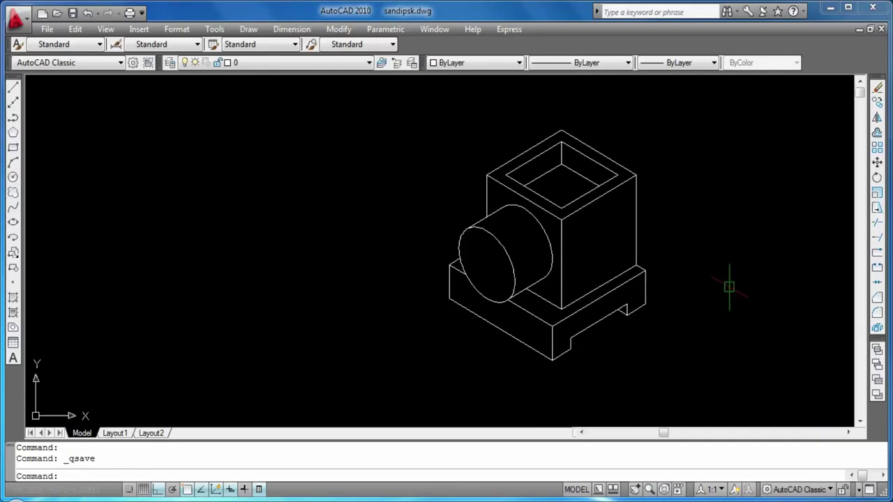
right_click(781, 491)
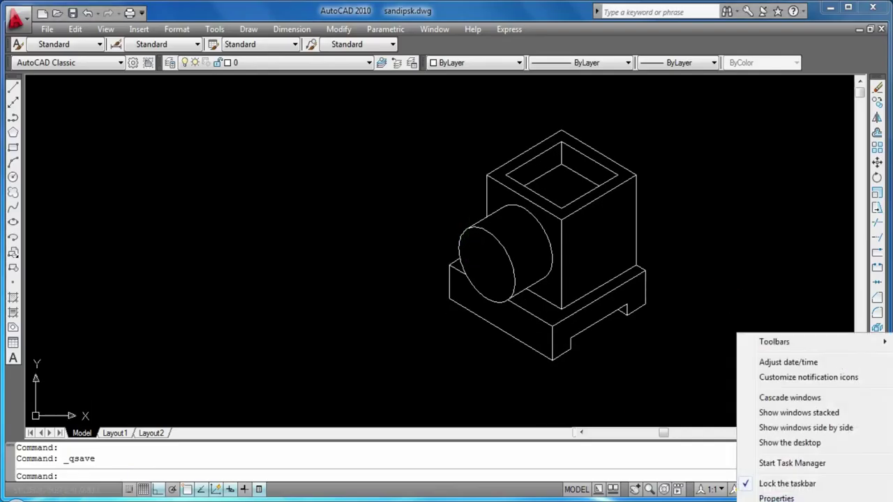